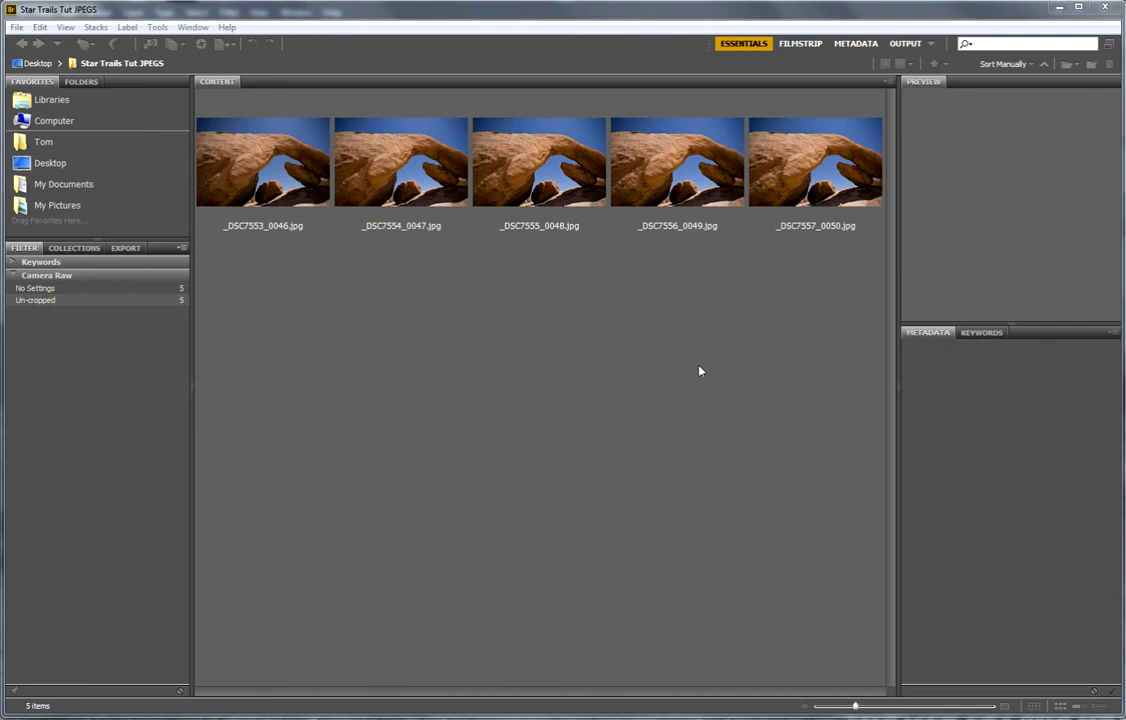
# Select all five rock-arch JPEGs in Bridge and open them in Photoshop CS6.
pyautogui.click(800, 165)
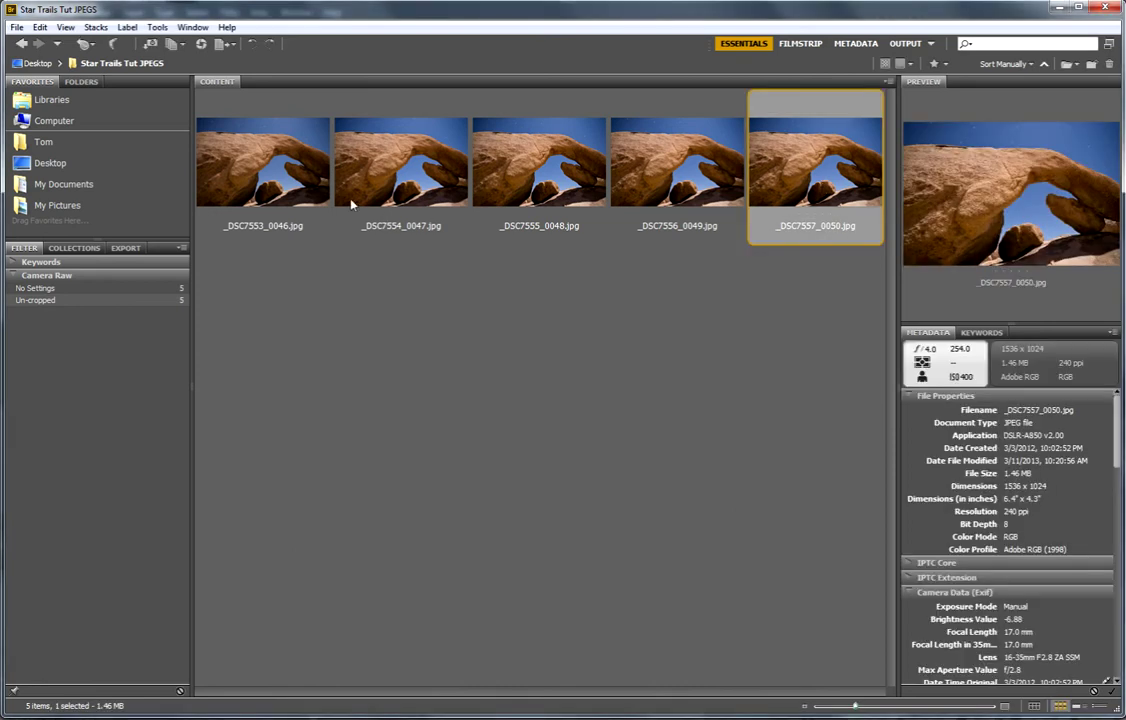
pyautogui.keyDown('shift'); pyautogui.click(248, 162); pyautogui.keyUp('shift')
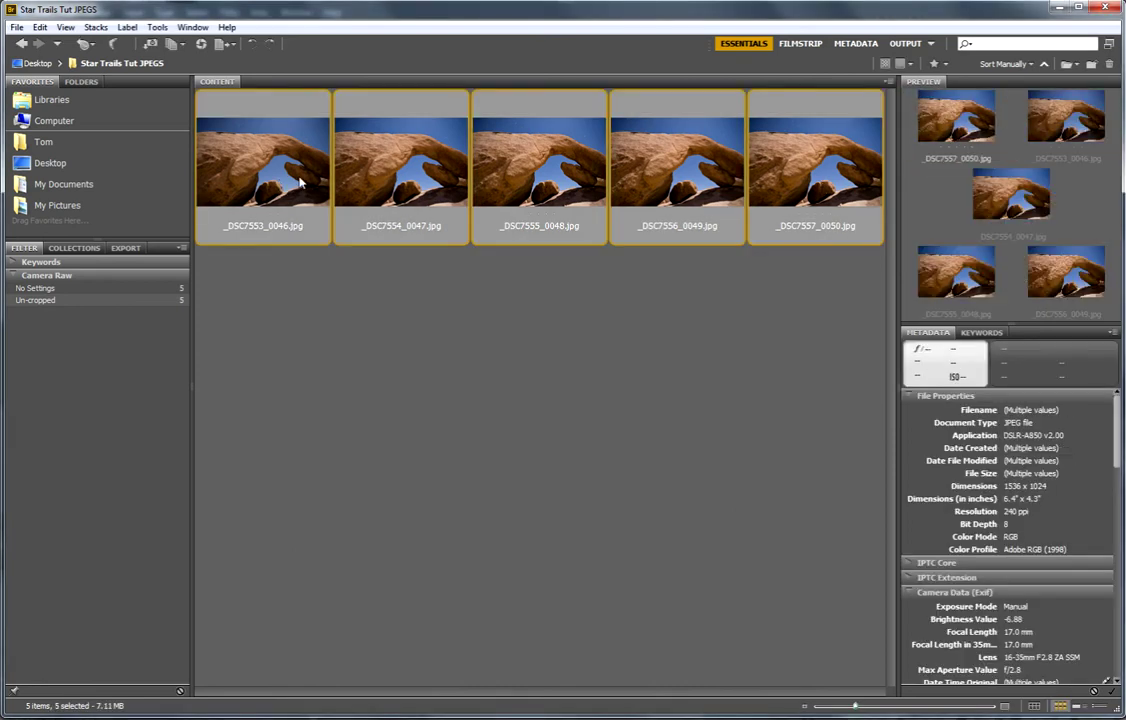
pyautogui.rightClick(300, 178)
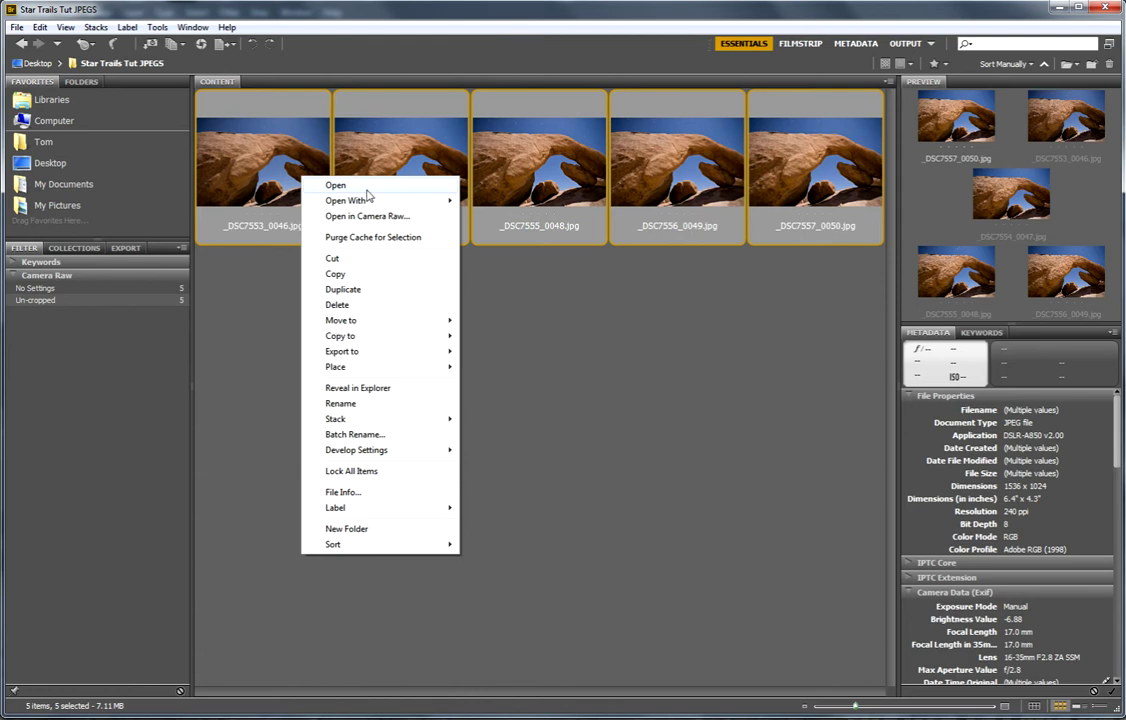
pyautogui.moveTo(375, 201)
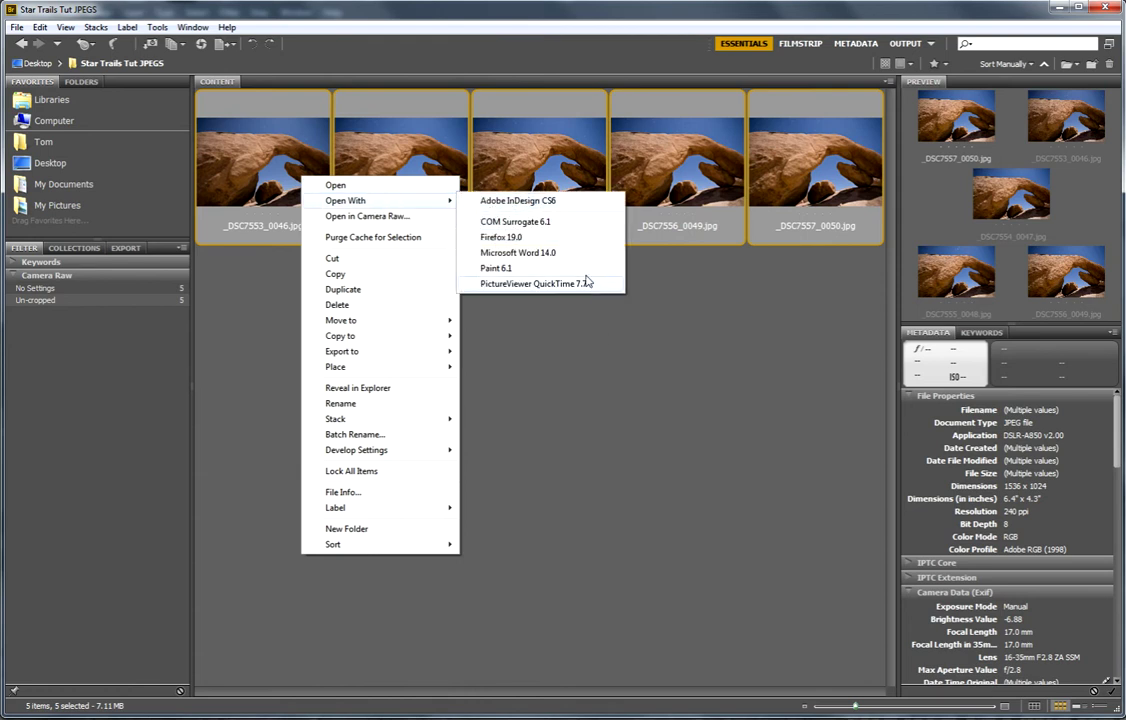
pyautogui.click(340, 182)
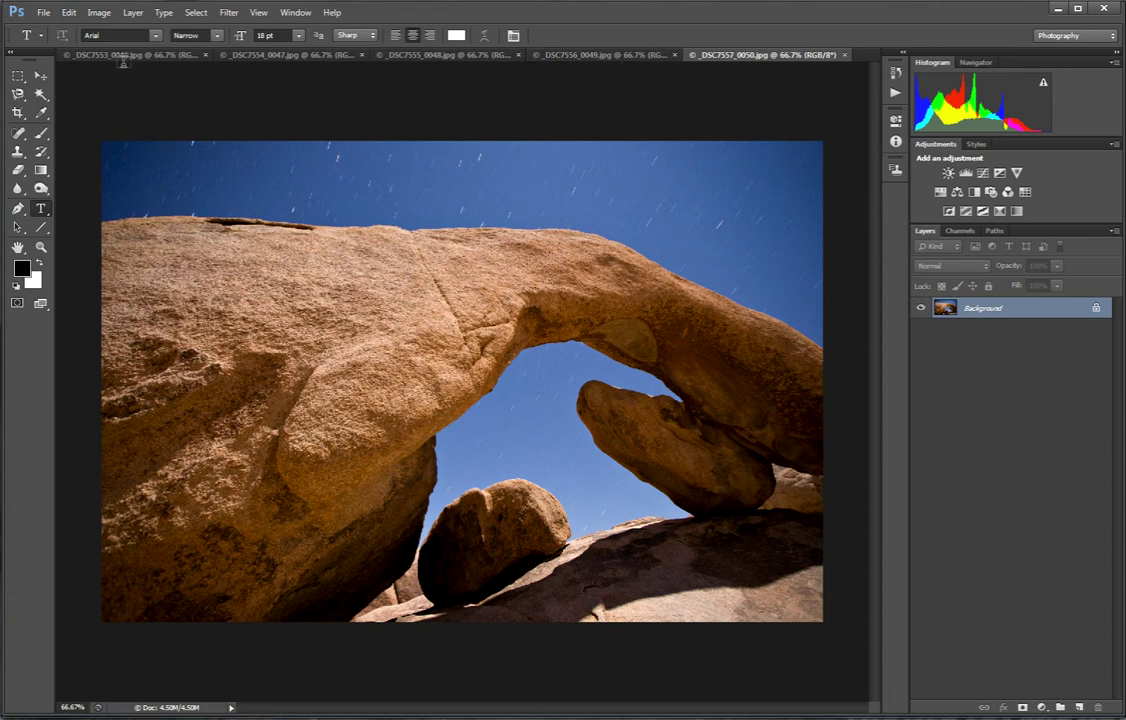
# Open the Load Layers dialog through File > Scripts > Load Files into Stack.
pyautogui.click(45, 15)
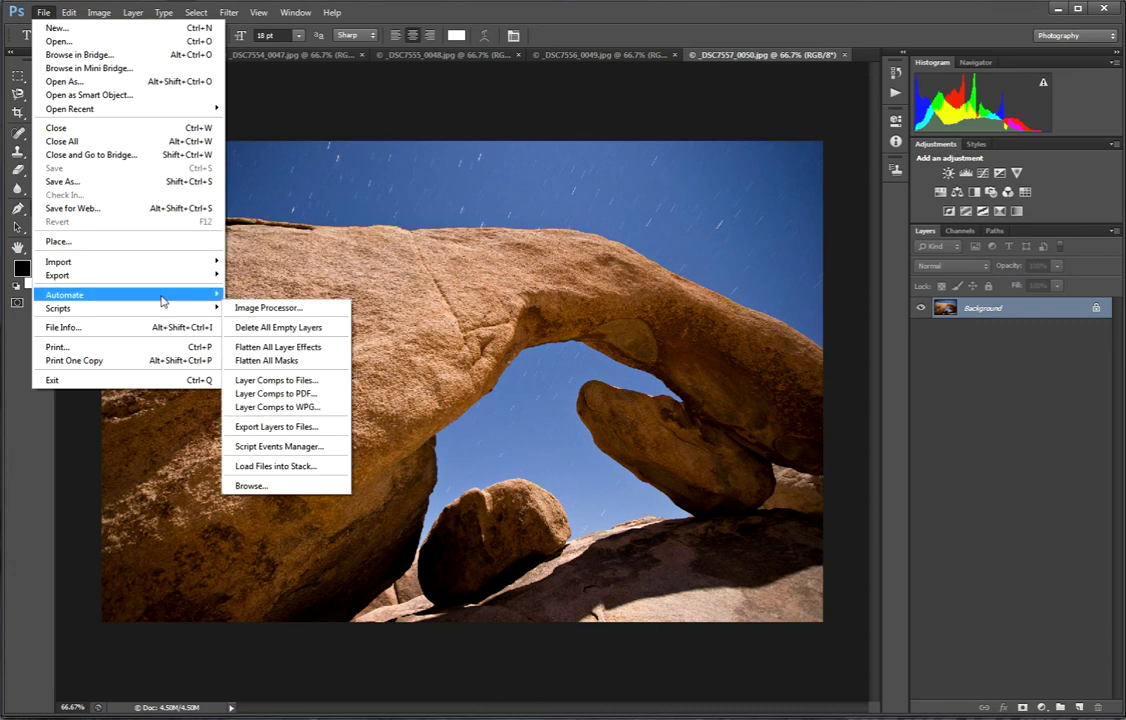
pyautogui.moveTo(164, 312)
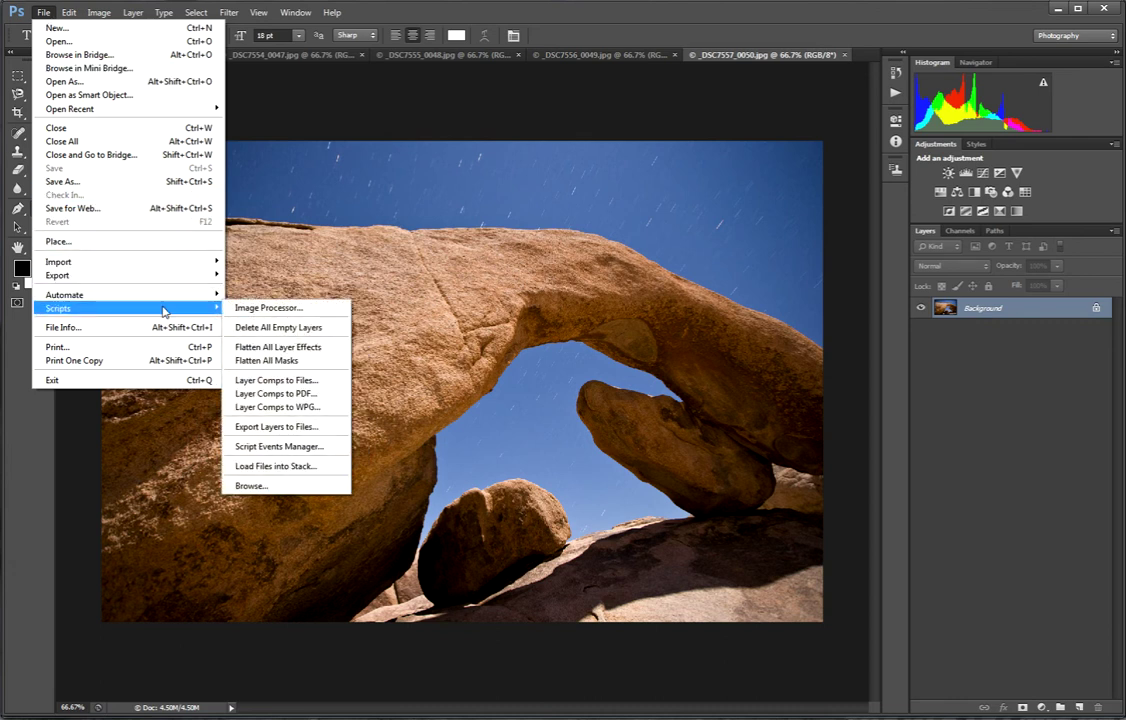
pyautogui.click(318, 467)
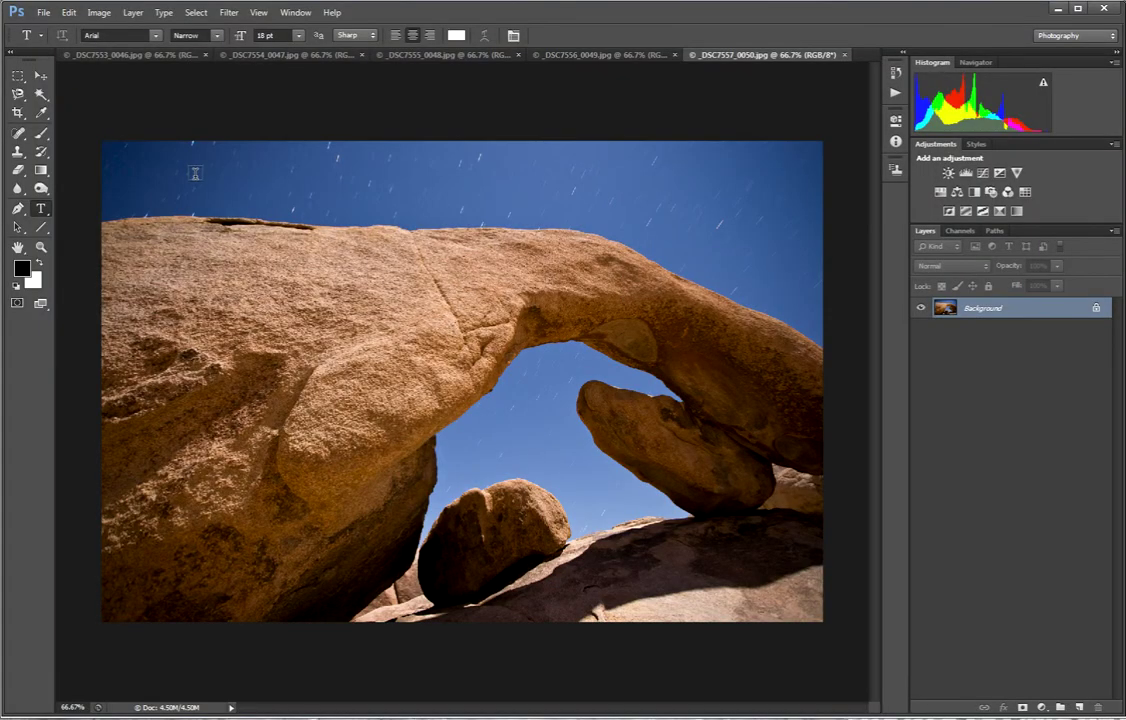
pyautogui.click(44, 13)
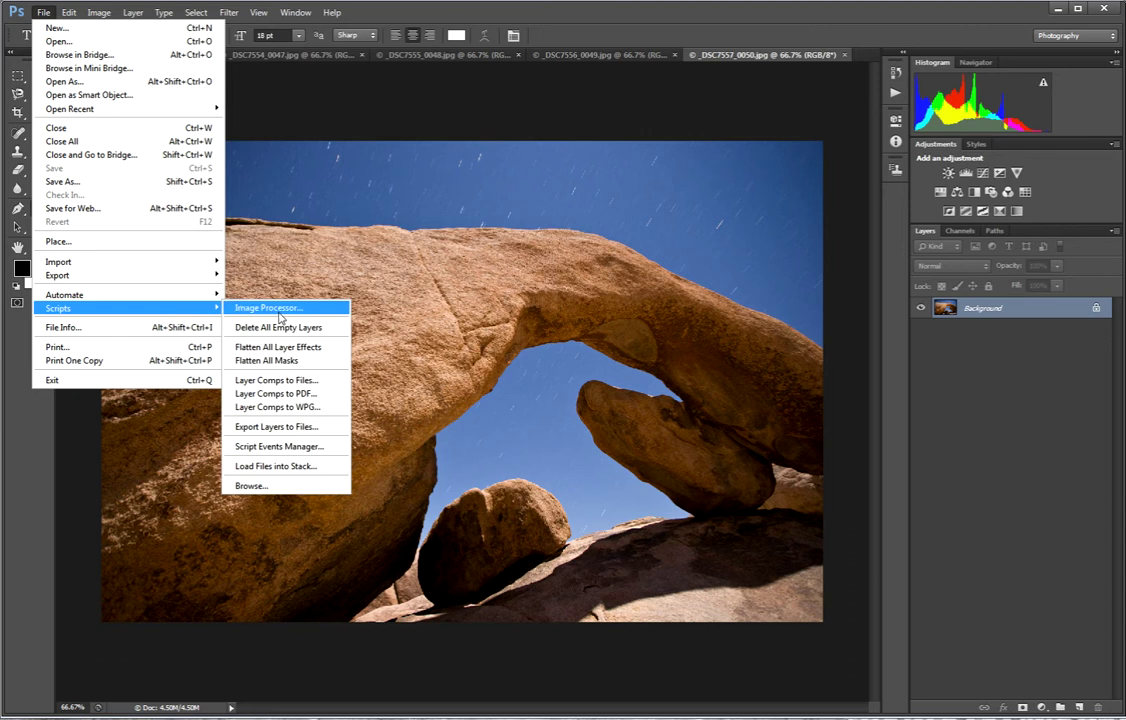
pyautogui.click(328, 467)
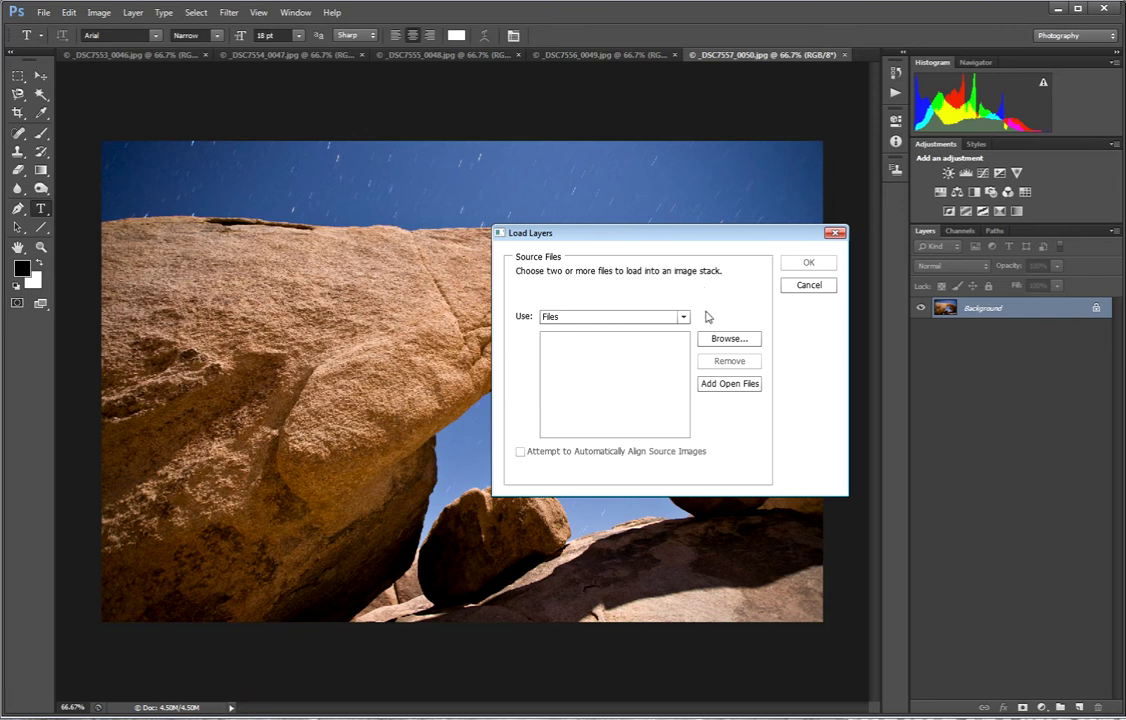
# Add the five open arch photos to Load Layers and load them into a new Untitled1 stack.
pyautogui.click(729, 384)
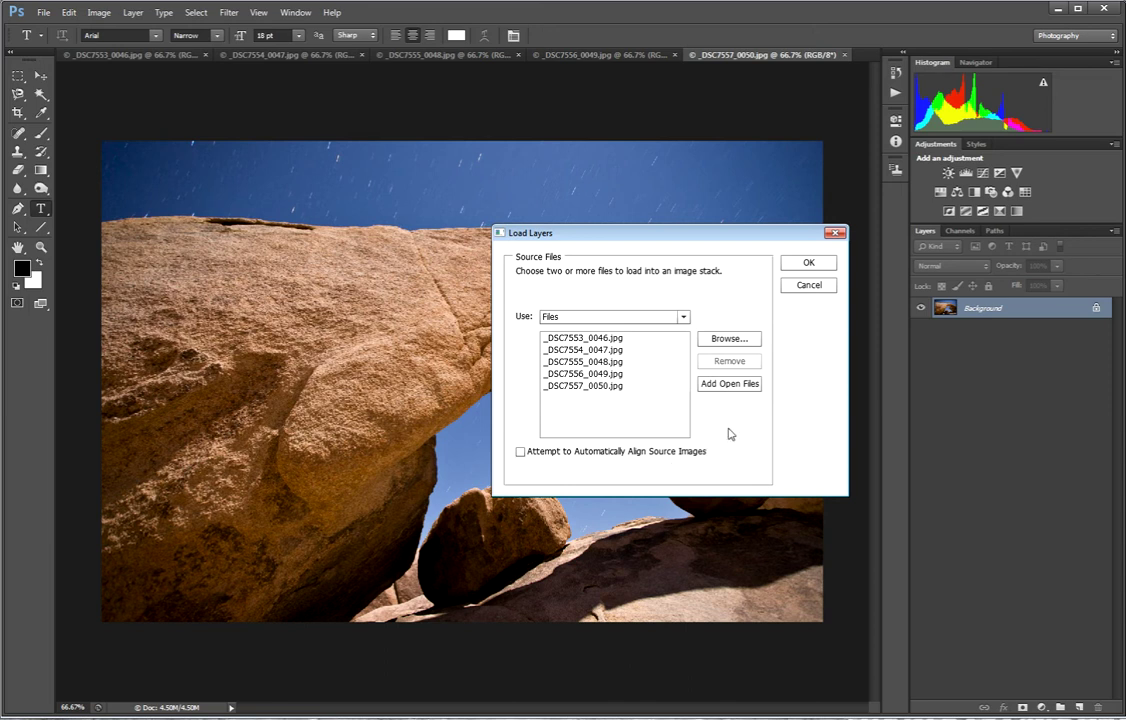
pyautogui.click(808, 262)
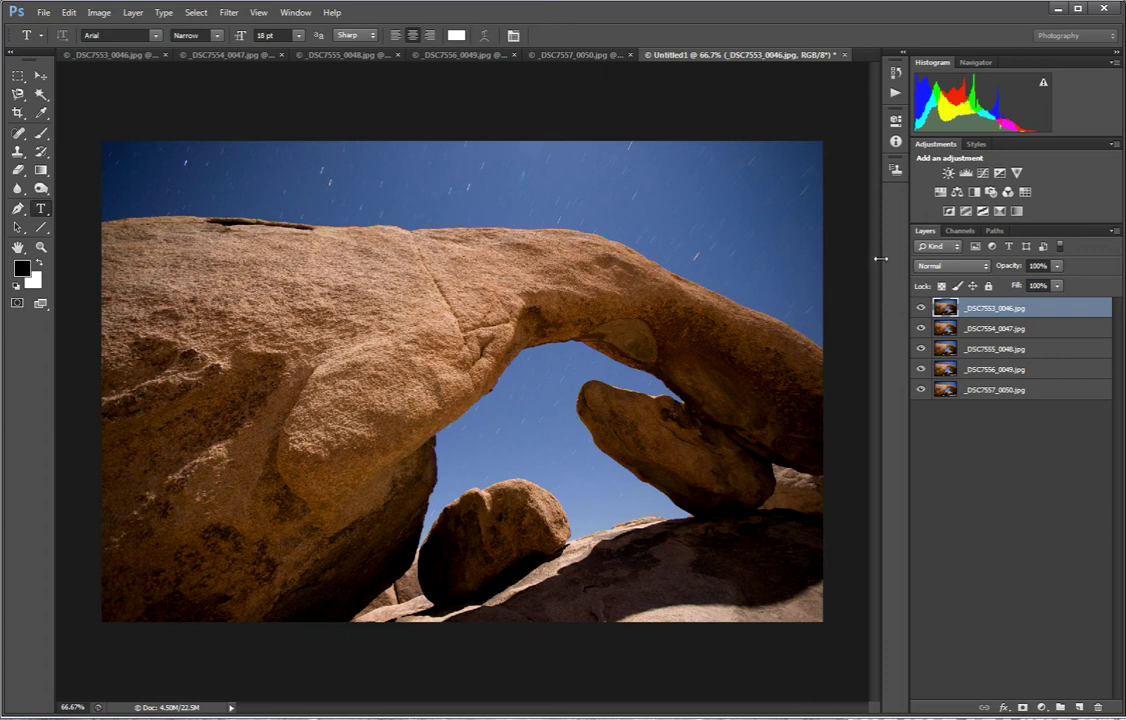
# Set the top layer _DSC7553_0046.jpg to Lighten blend mode and toggle its visibility to compare.
pyautogui.click(984, 268)
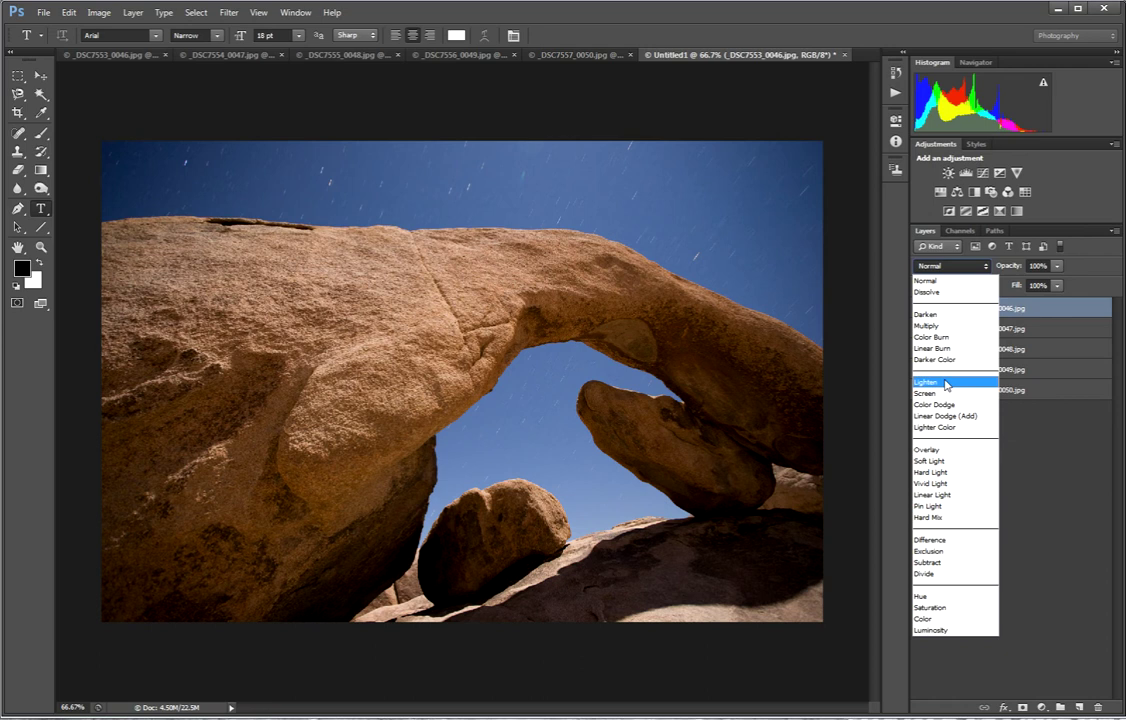
pyautogui.click(945, 384)
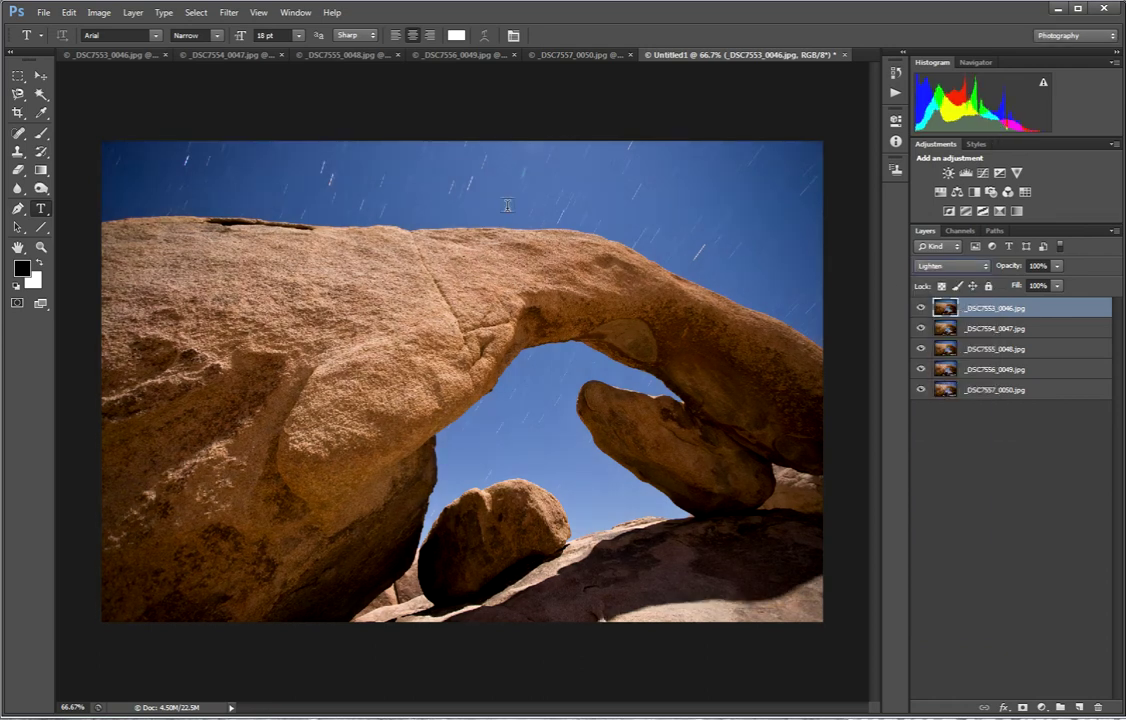
pyautogui.click(921, 309)
pyautogui.click(921, 309)
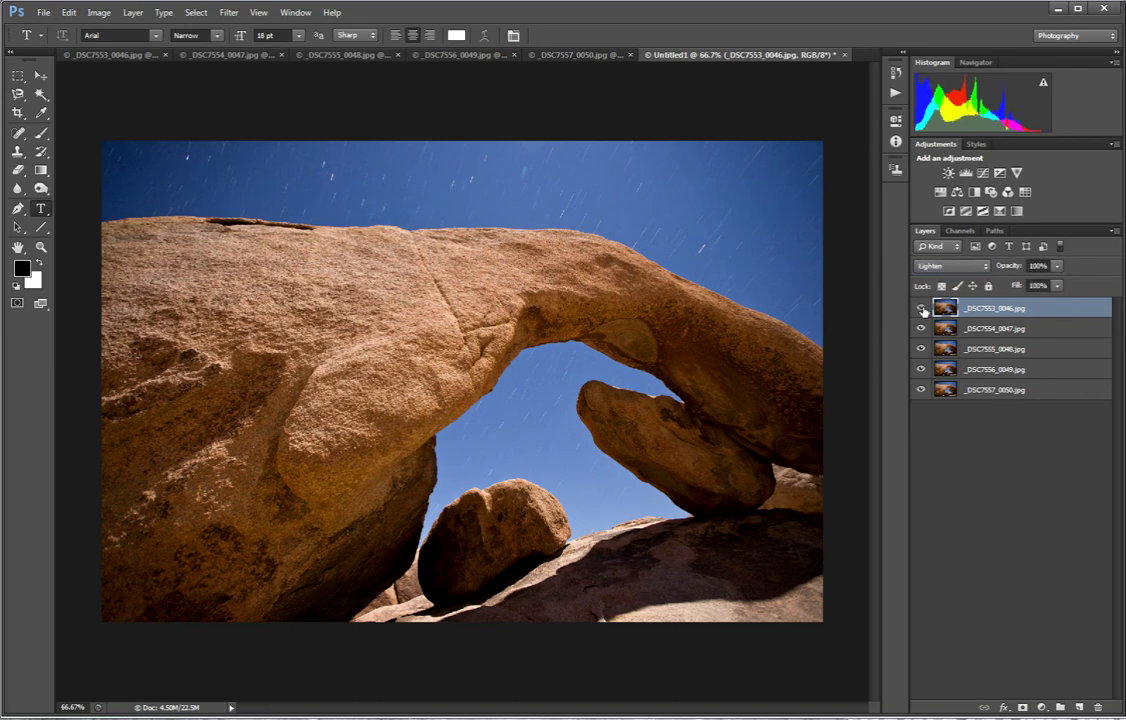
# Zoom into the star trails above the arch and toggle the top layer to compare.
pyautogui.click(44, 249)
pyautogui.click(392, 188)
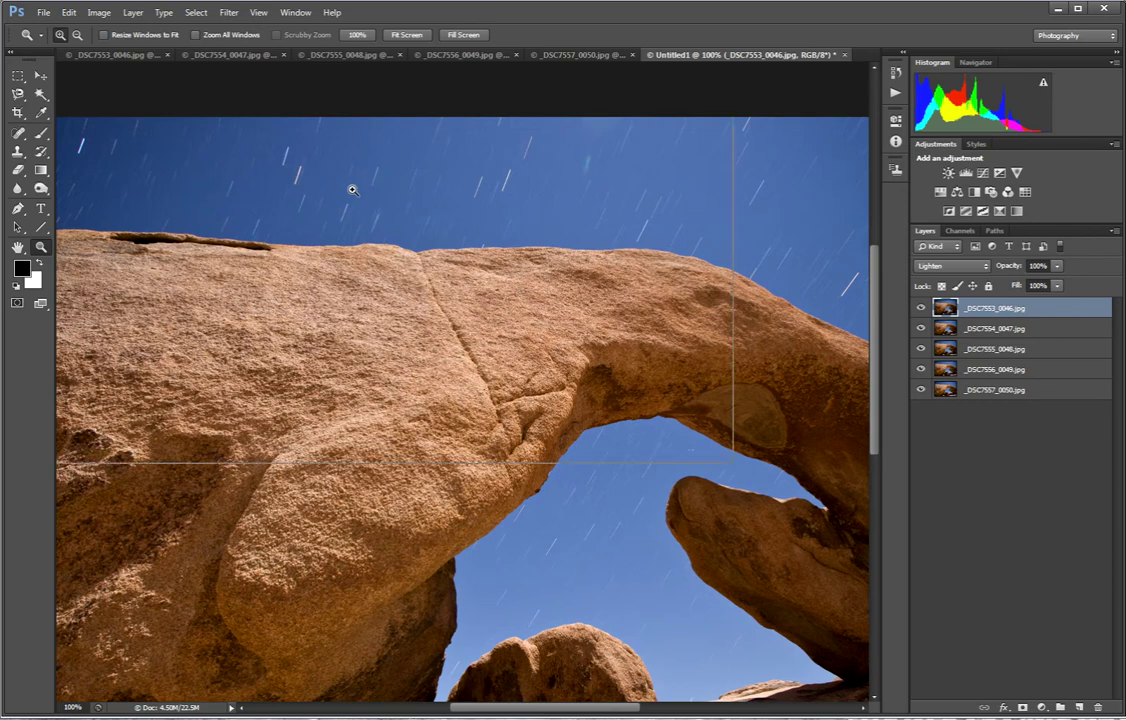
pyautogui.click(355, 188)
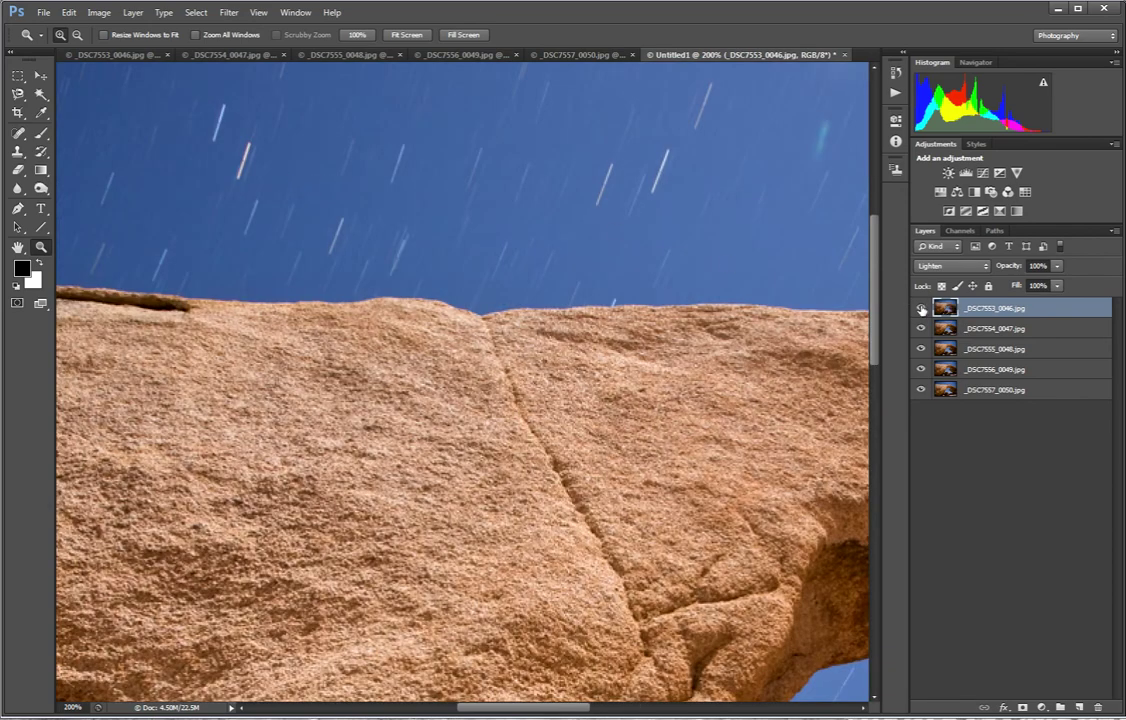
pyautogui.click(921, 309)
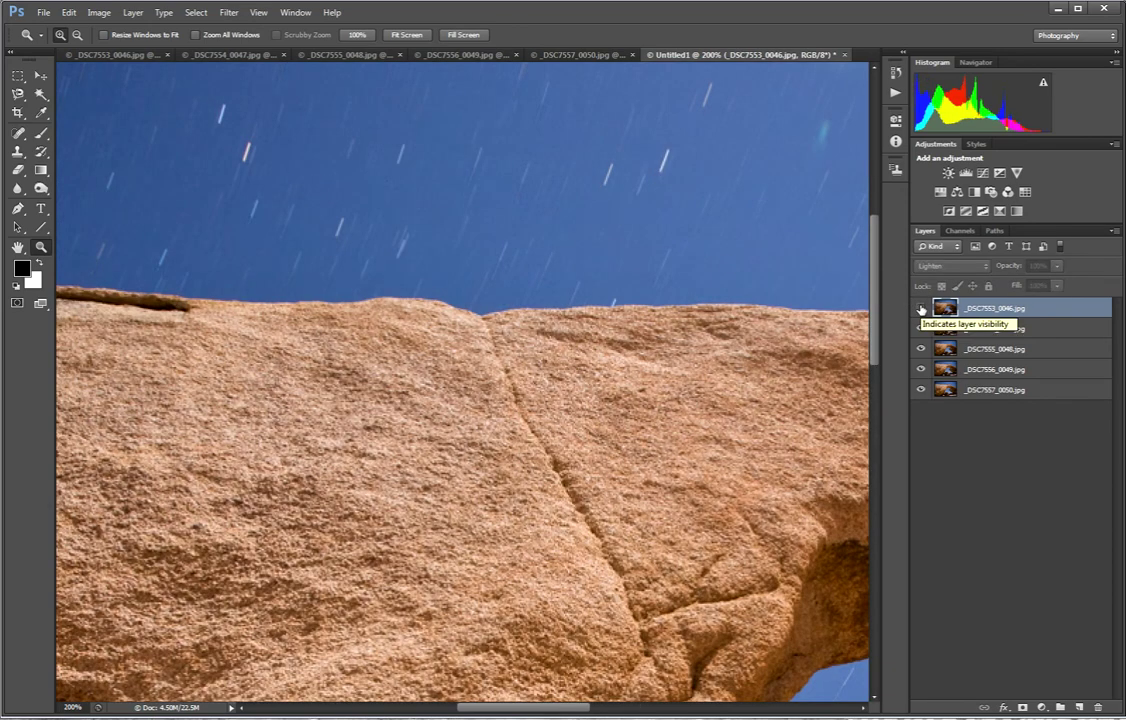
pyautogui.click(921, 309)
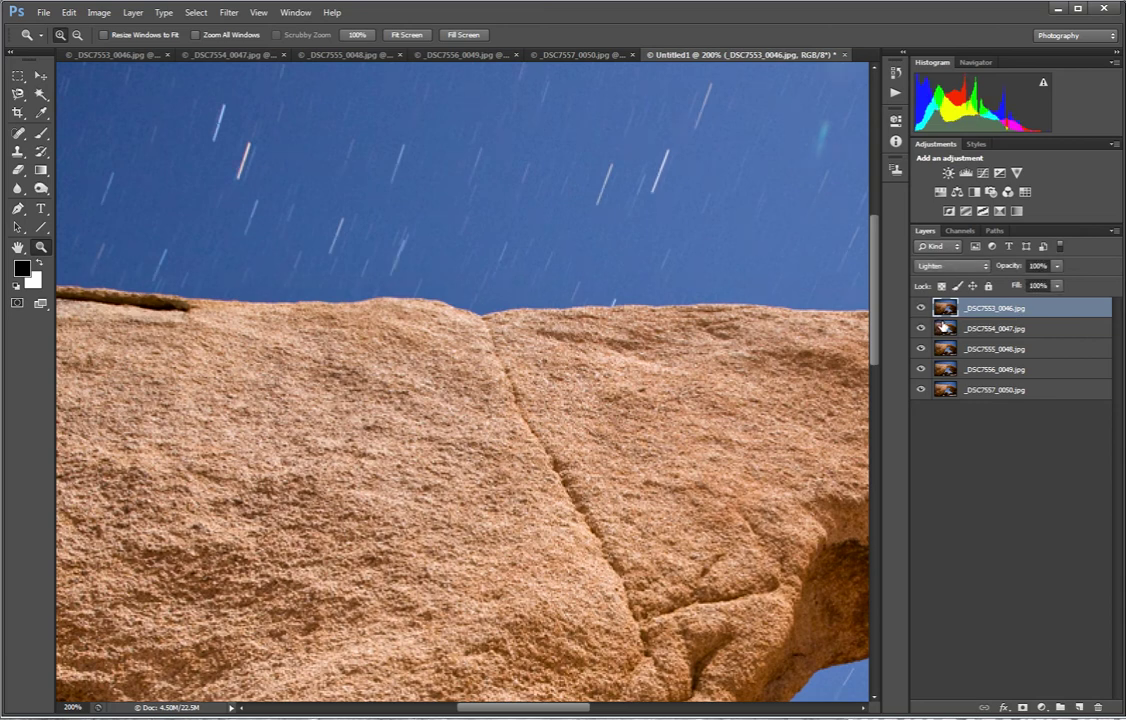
# Set layers _DSC7554_0047, _DSC7555_0048 and _DSC7556_0049 to Lighten blend mode.
pyautogui.click(990, 328)
pyautogui.click(963, 267)
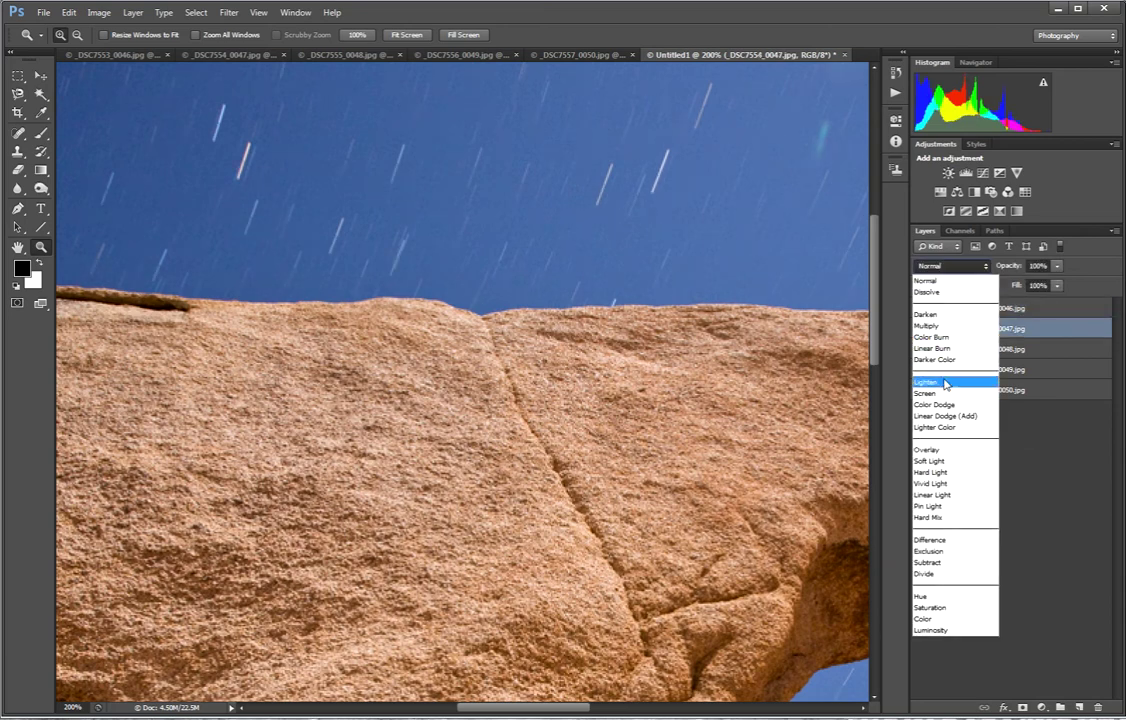
pyautogui.click(945, 382)
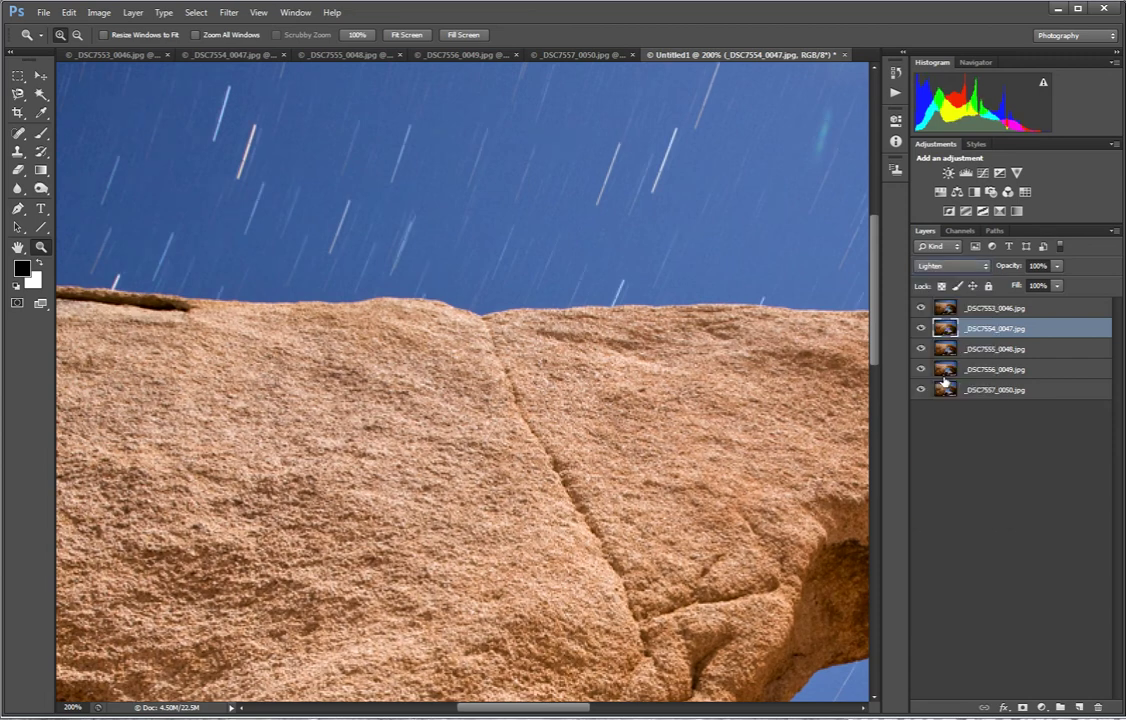
pyautogui.click(950, 350)
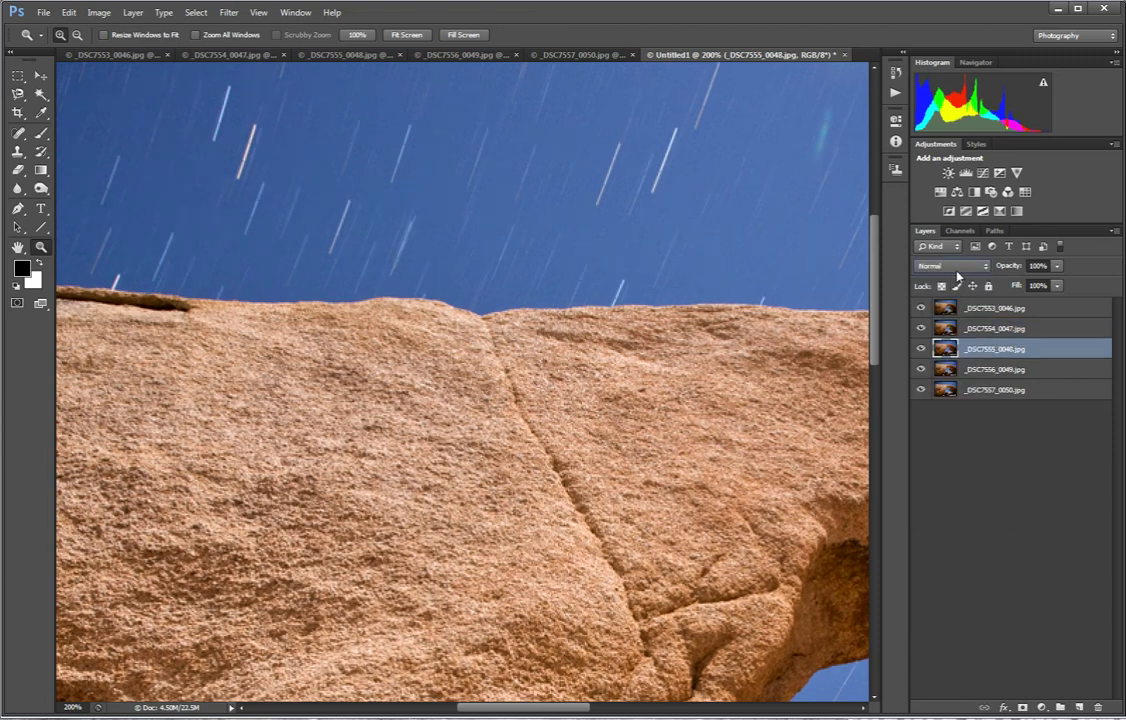
pyautogui.click(951, 266)
pyautogui.click(943, 382)
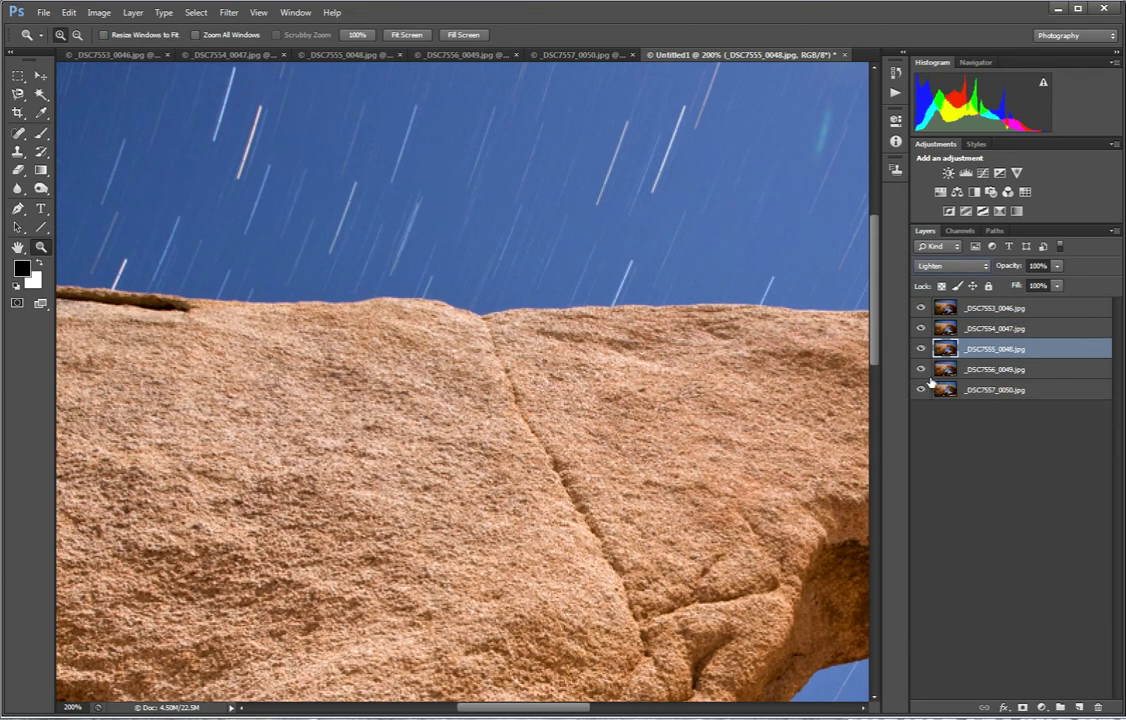
pyautogui.click(945, 369)
pyautogui.click(951, 266)
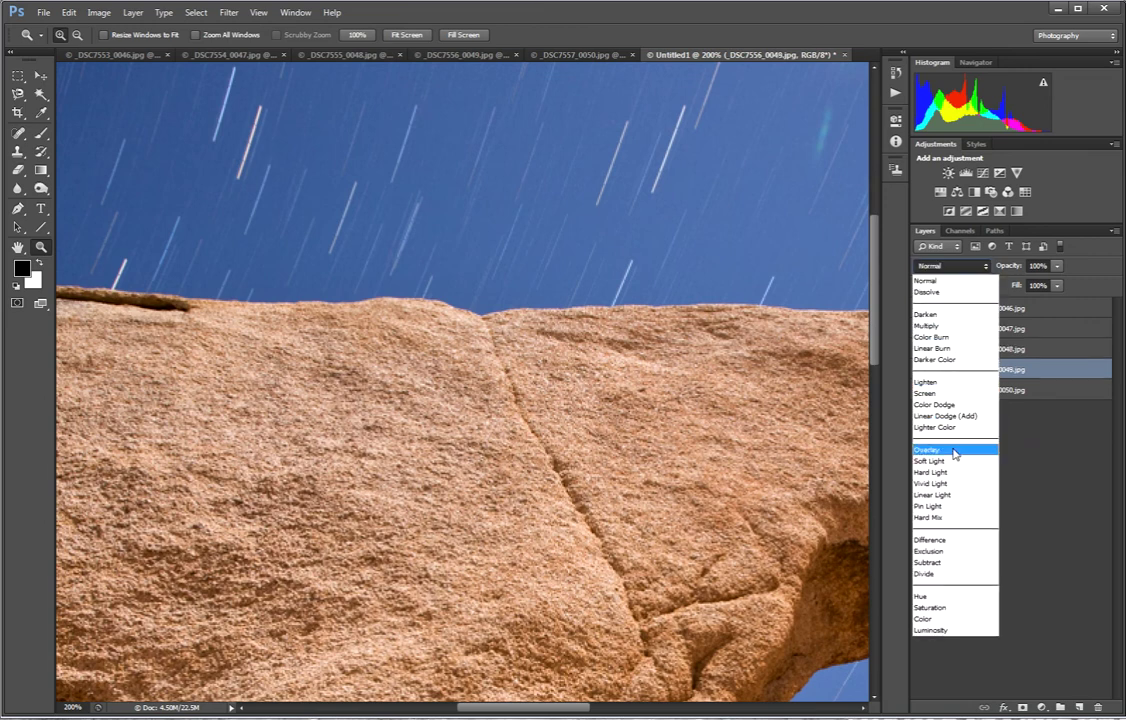
pyautogui.click(945, 382)
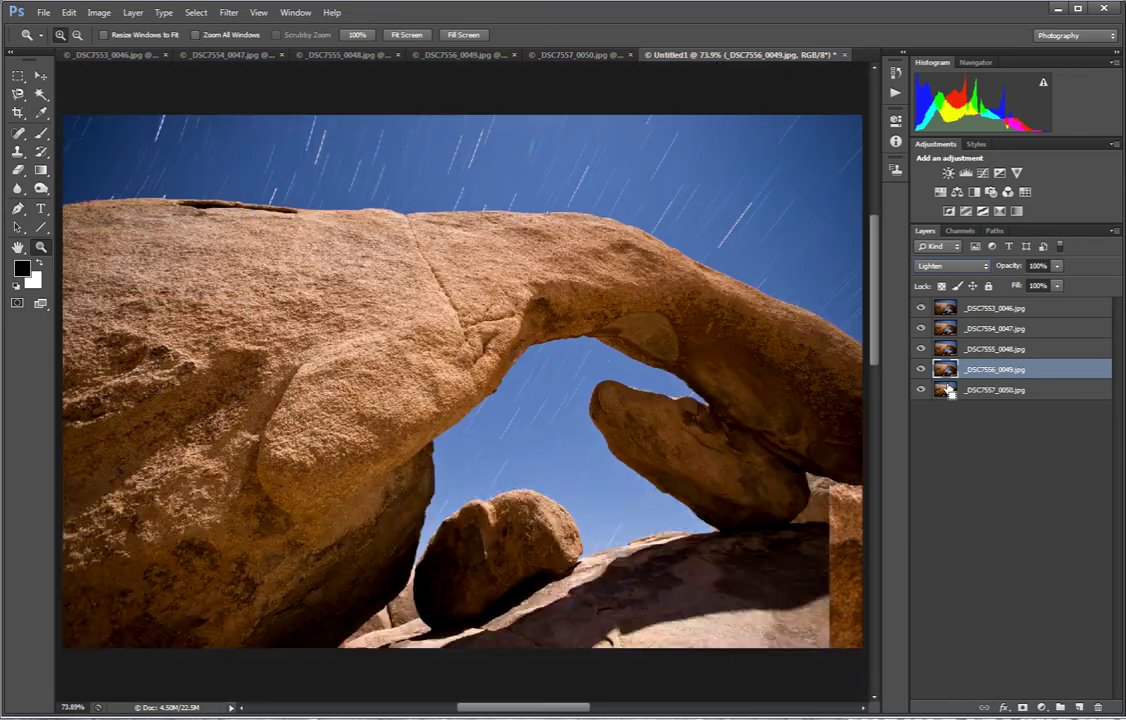
pyautogui.hotkey('ctrl', '0')
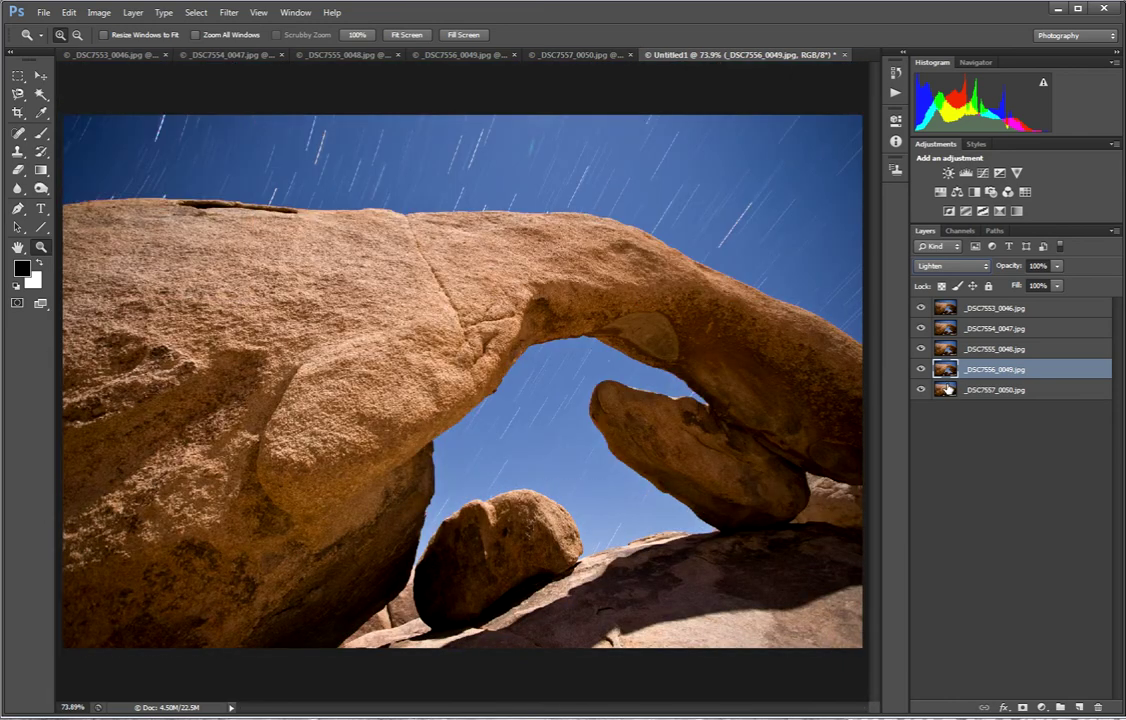
pyautogui.click(921, 308)
pyautogui.click(921, 328)
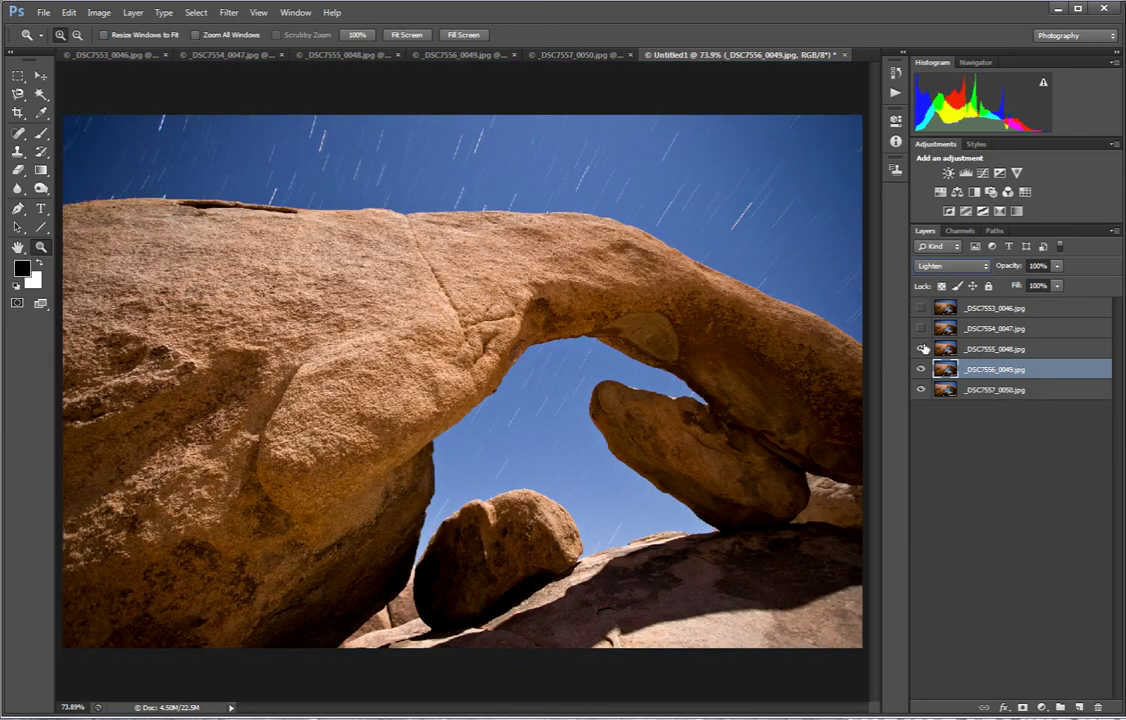
pyautogui.click(921, 348)
pyautogui.click(921, 370)
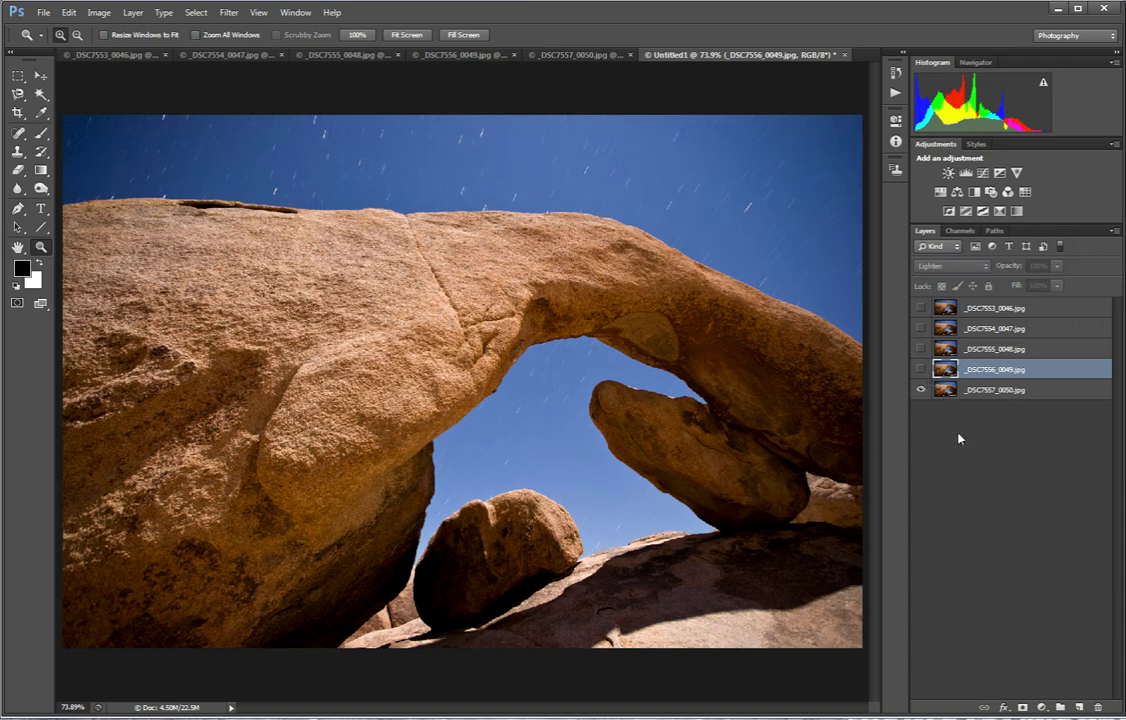
pyautogui.click(921, 369)
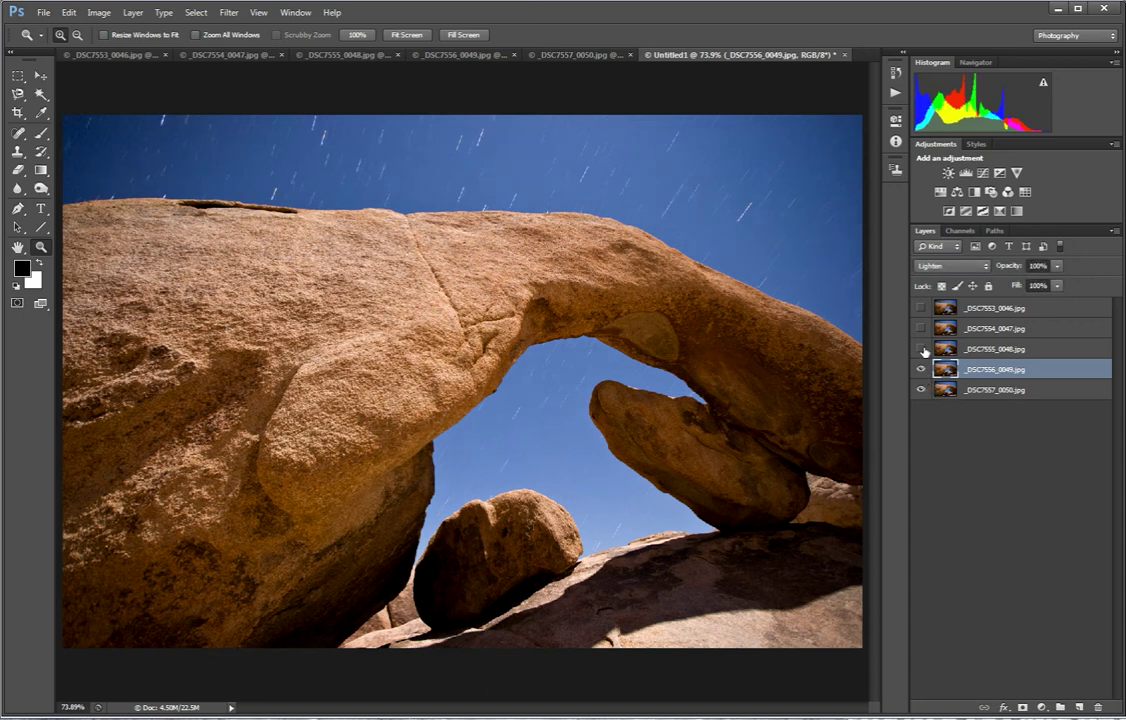
pyautogui.click(921, 348)
pyautogui.click(921, 328)
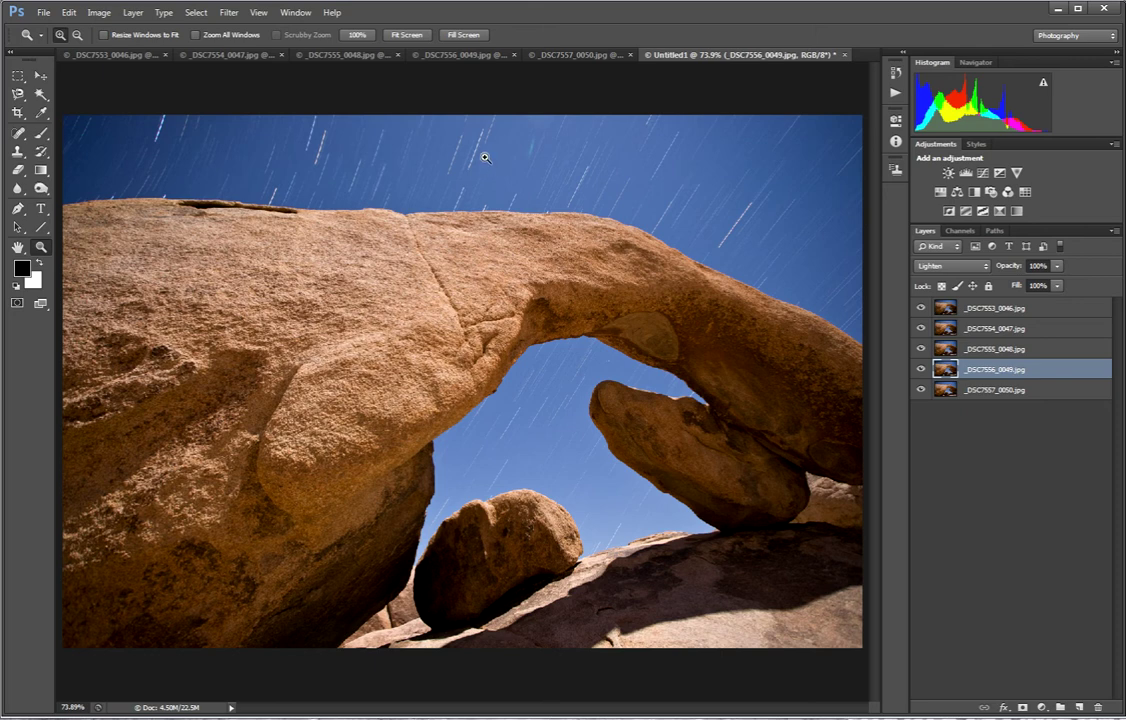
pyautogui.click(484, 157)
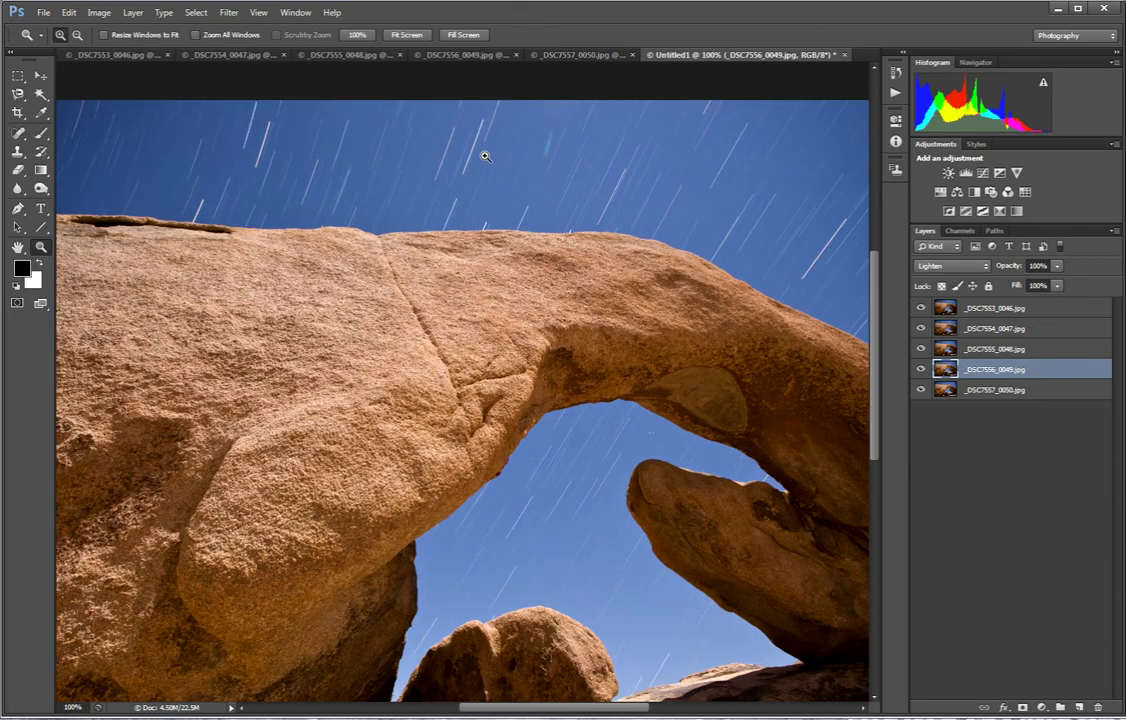
pyautogui.click(272, 142)
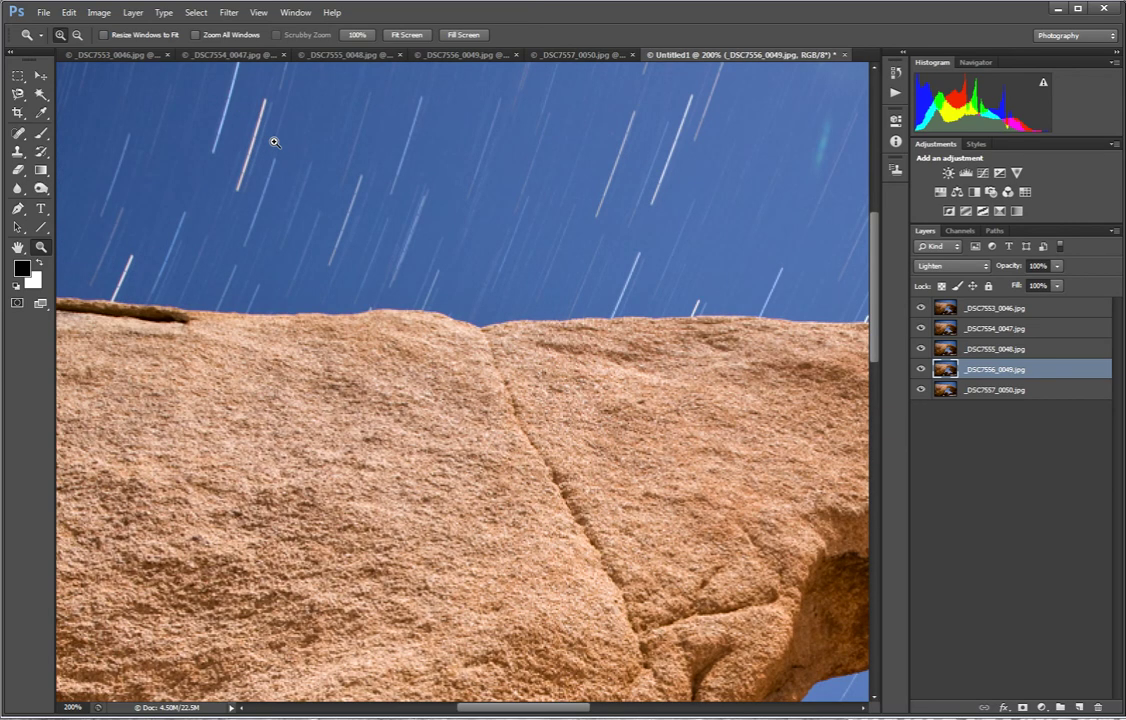
pyautogui.hotkey('ctrl', '0')
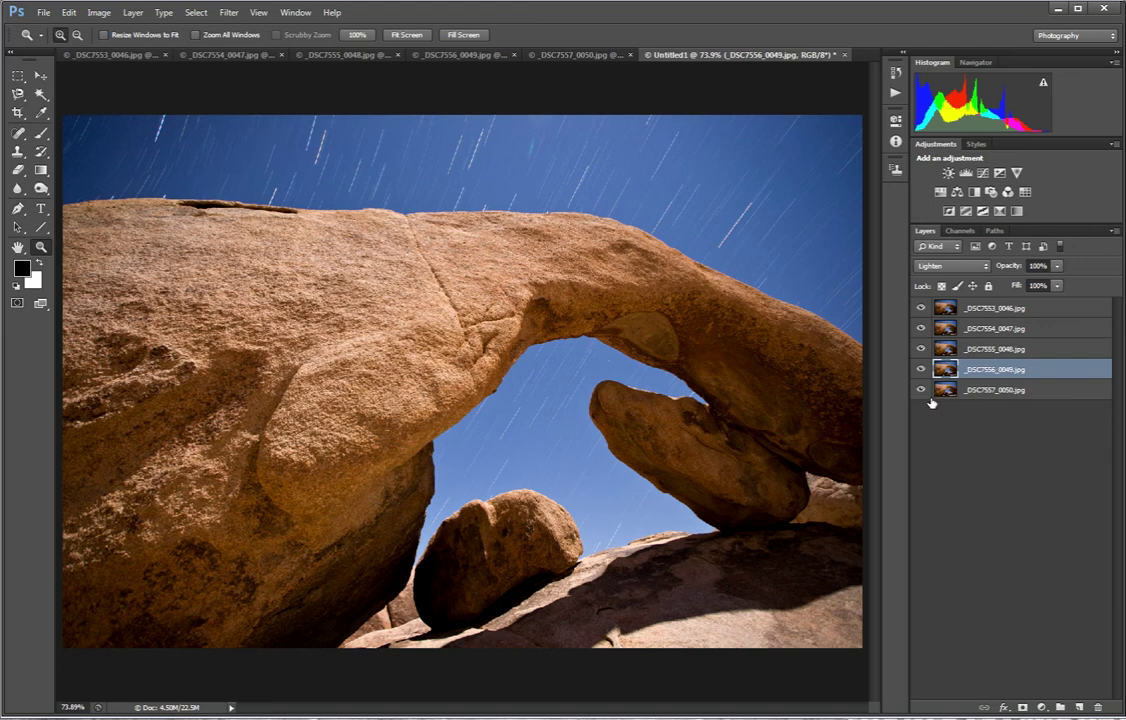
# Flatten the five Untitled1 layers into one Background with Layer > Flatten Image.
pyautogui.click(133, 12)
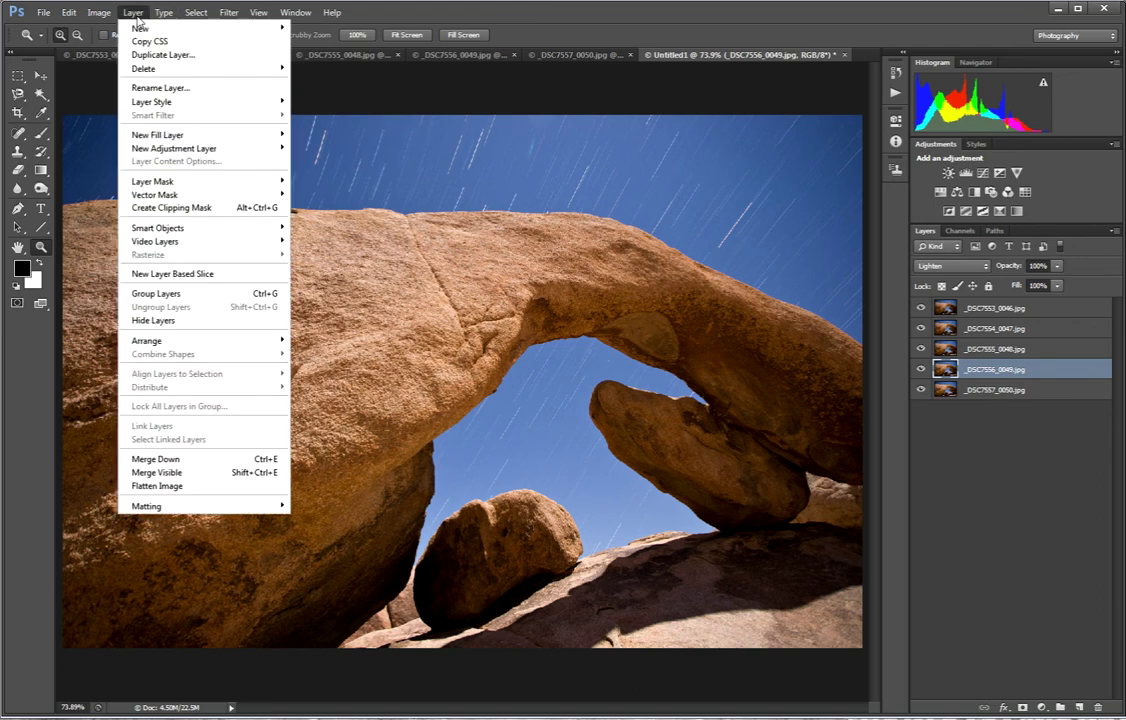
pyautogui.click(180, 429)
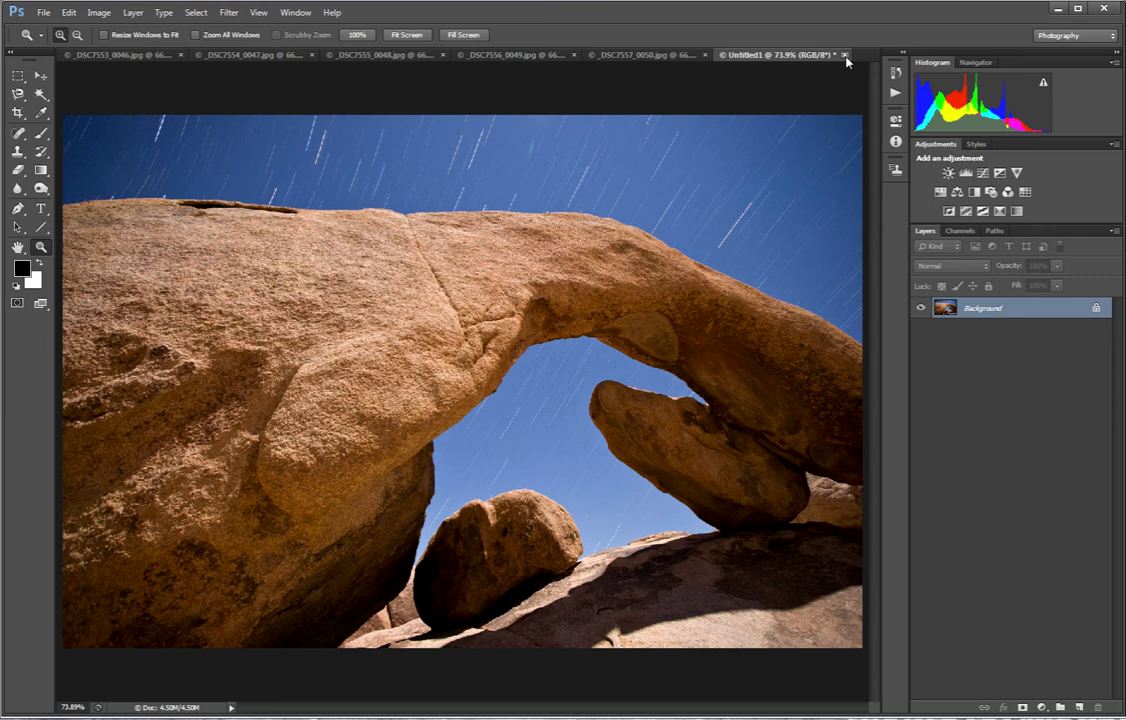
# Close Untitled1 without saving, then undo the accidental brightening of _DSC7553_0046.
pyautogui.click(845, 56)
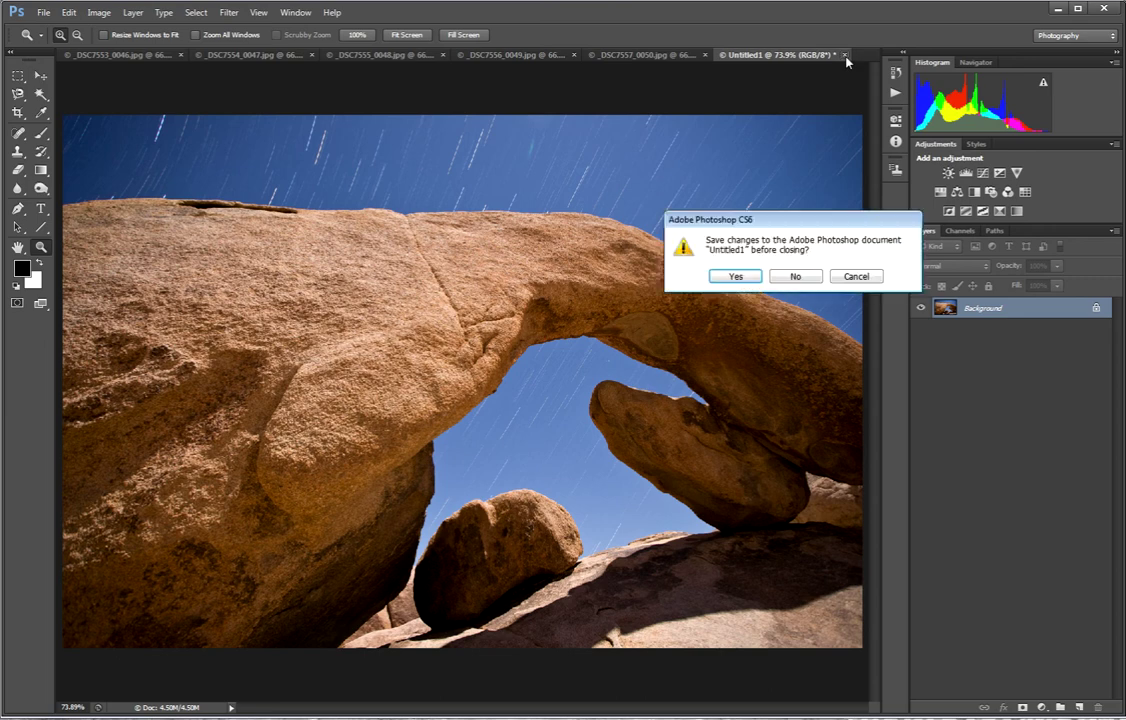
pyautogui.click(795, 277)
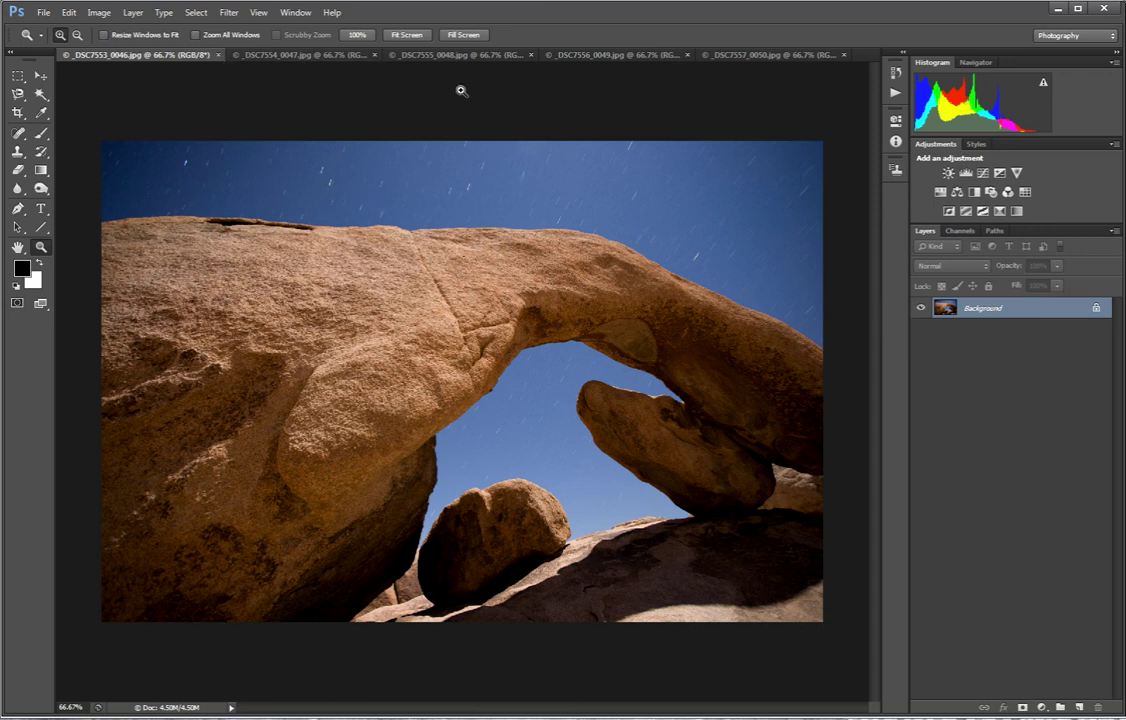
pyautogui.hotkey('ctrl', 'z')
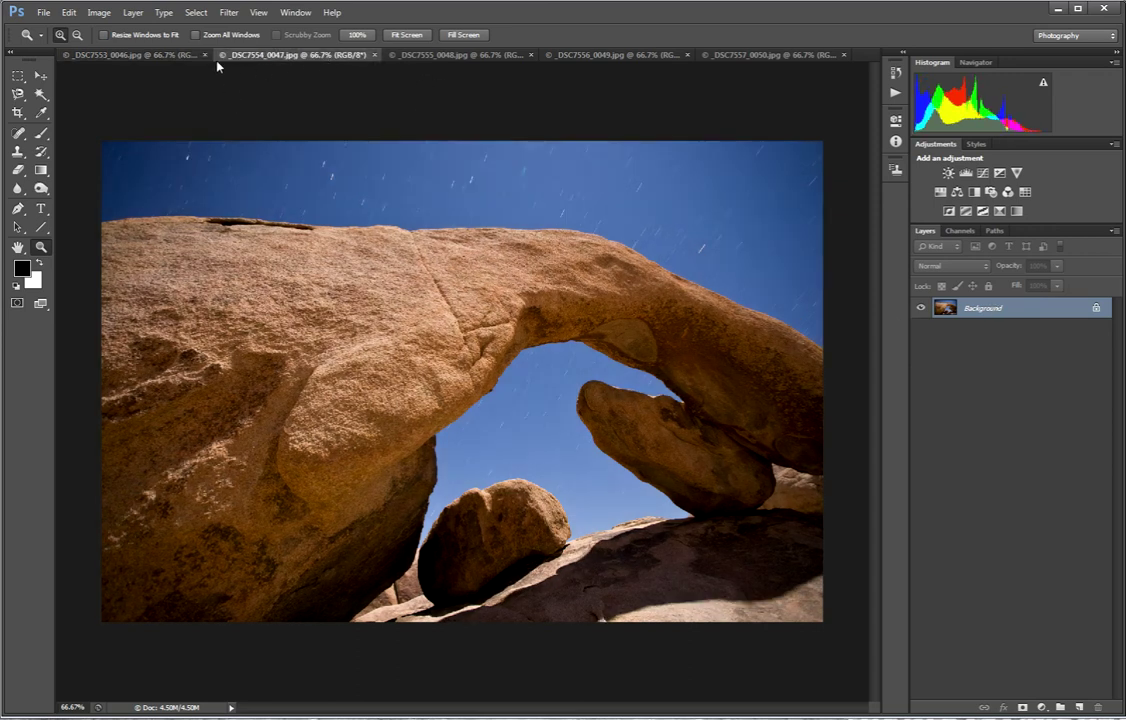
pyautogui.hotkey('ctrl', 'z')
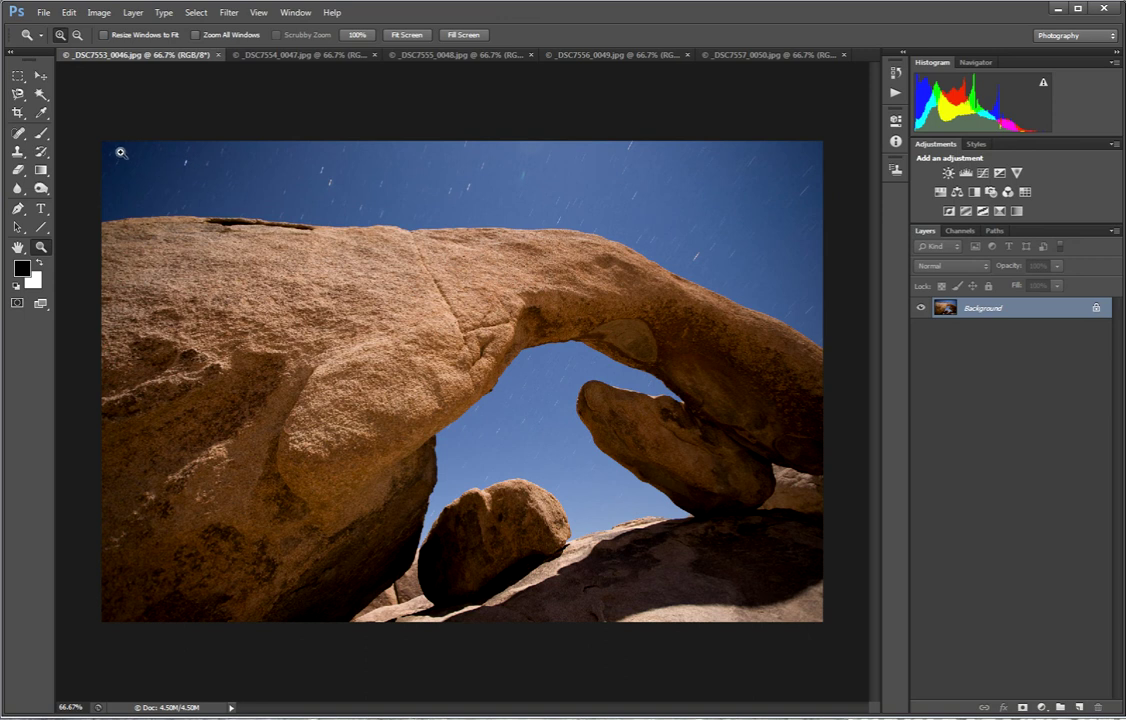
# Marquee-select the whole _DSC7553_0046 photo and drag it into _DSC7554_0047 as Layer 1.
pyautogui.click(18, 76)
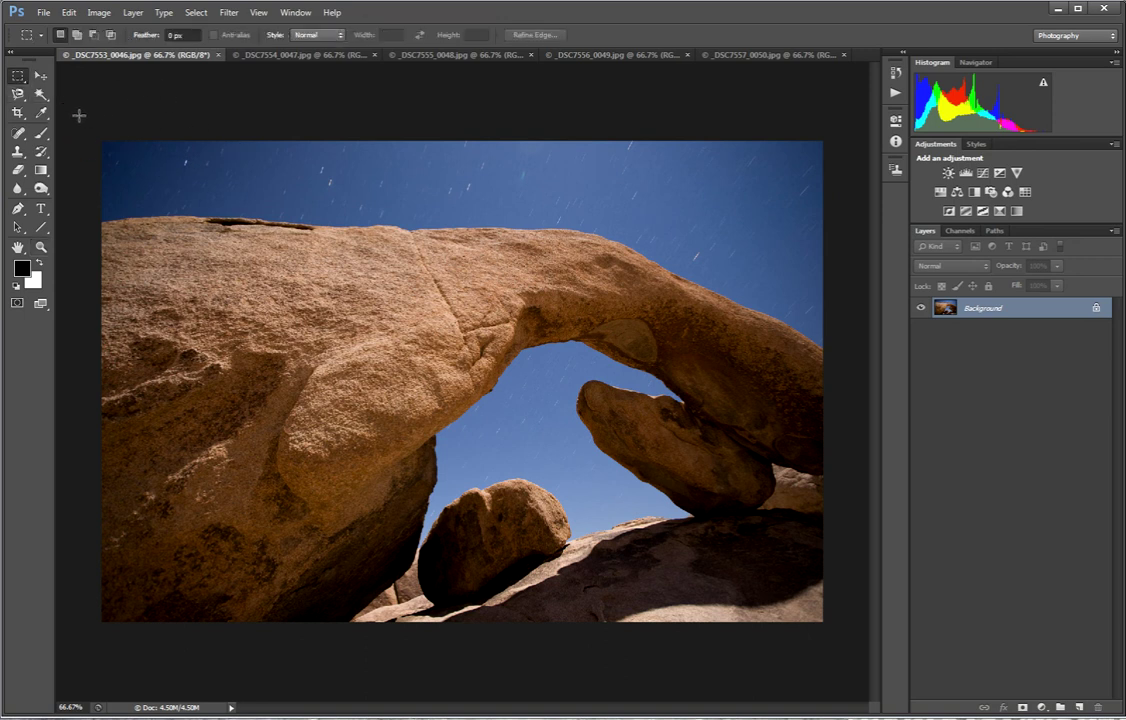
pyautogui.moveTo(80, 115); pyautogui.dragTo(840, 638)
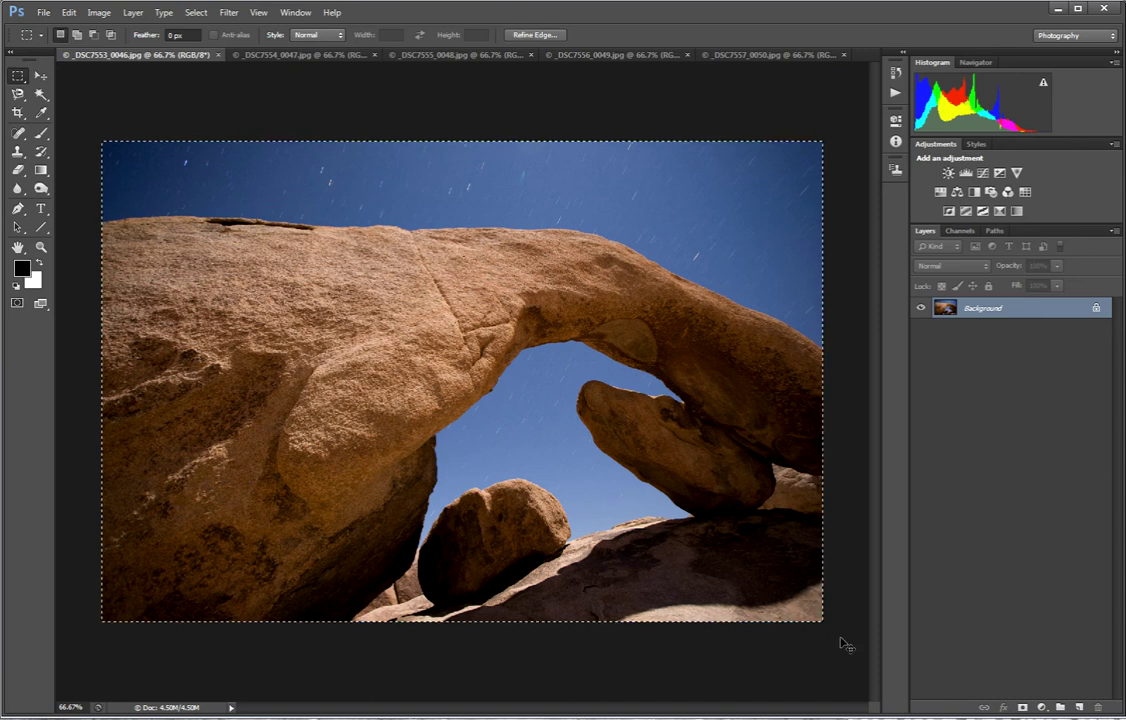
pyautogui.moveTo(580, 325); pyautogui.dragTo(843, 350)
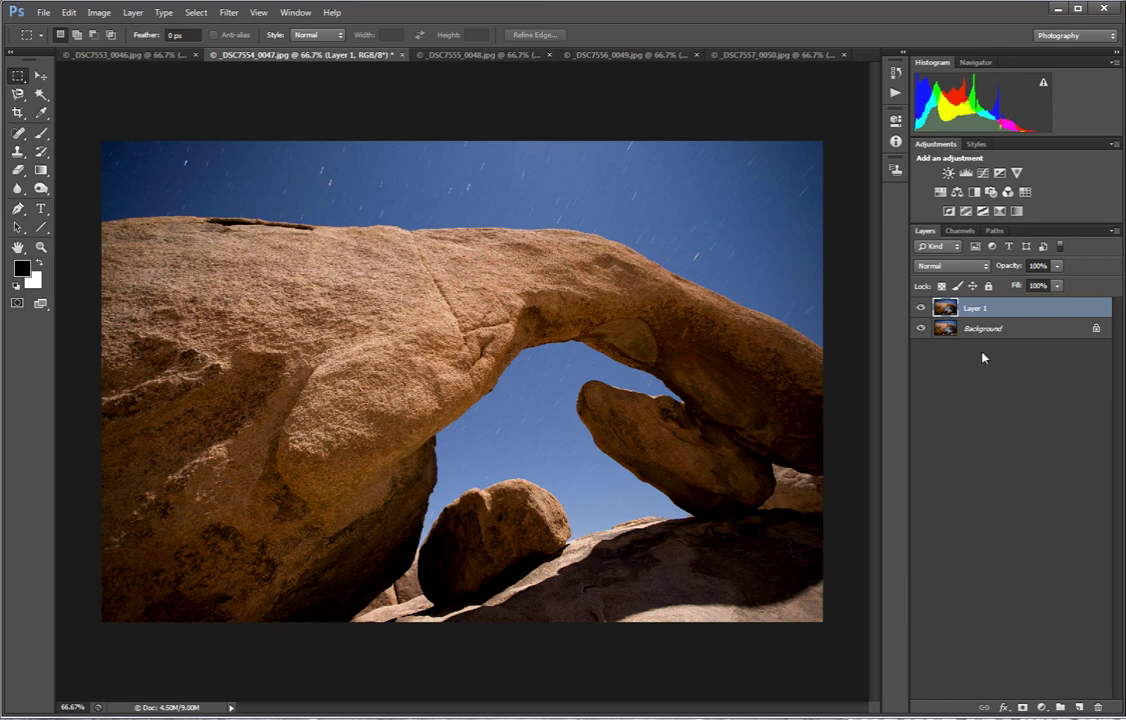
# Copy-paste the _DSC7555_0048 photo into _DSC7554_0047 as Layer 2, then toggle both layers to compare.
pyautogui.click(458, 54)
pyautogui.moveTo(106, 129); pyautogui.dragTo(836, 639)
pyautogui.hotkey('ctrl', 'c')
pyautogui.click(225, 54)
pyautogui.hotkey('ctrl', 'v')
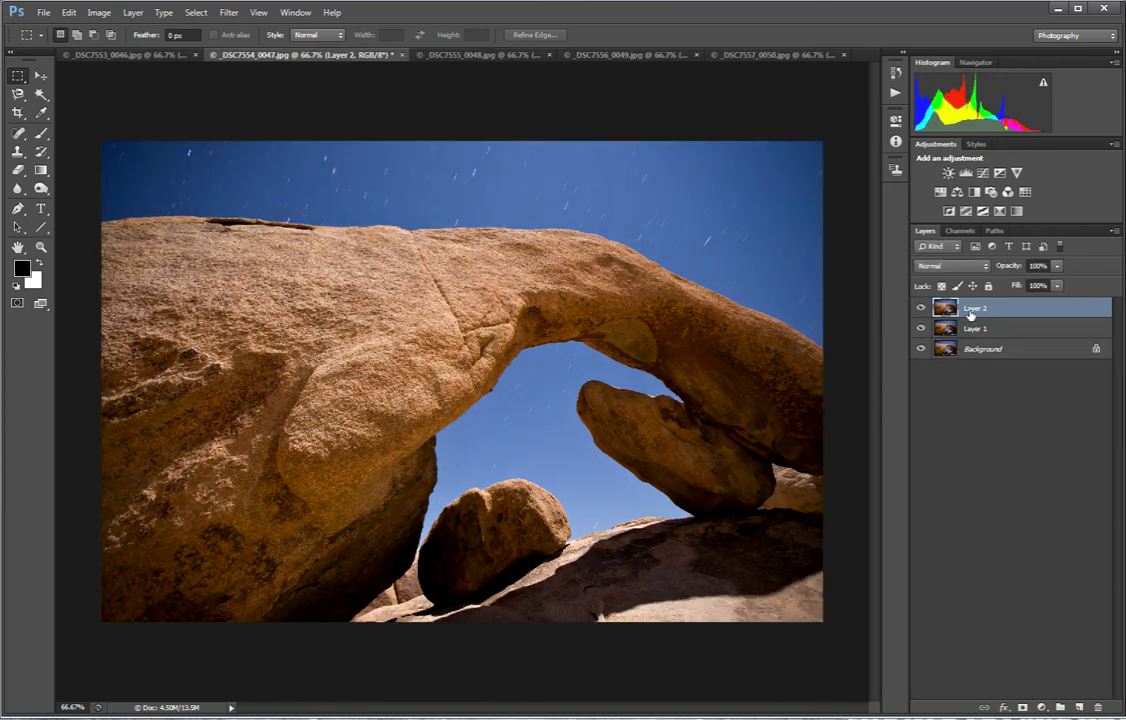
pyautogui.click(920, 328)
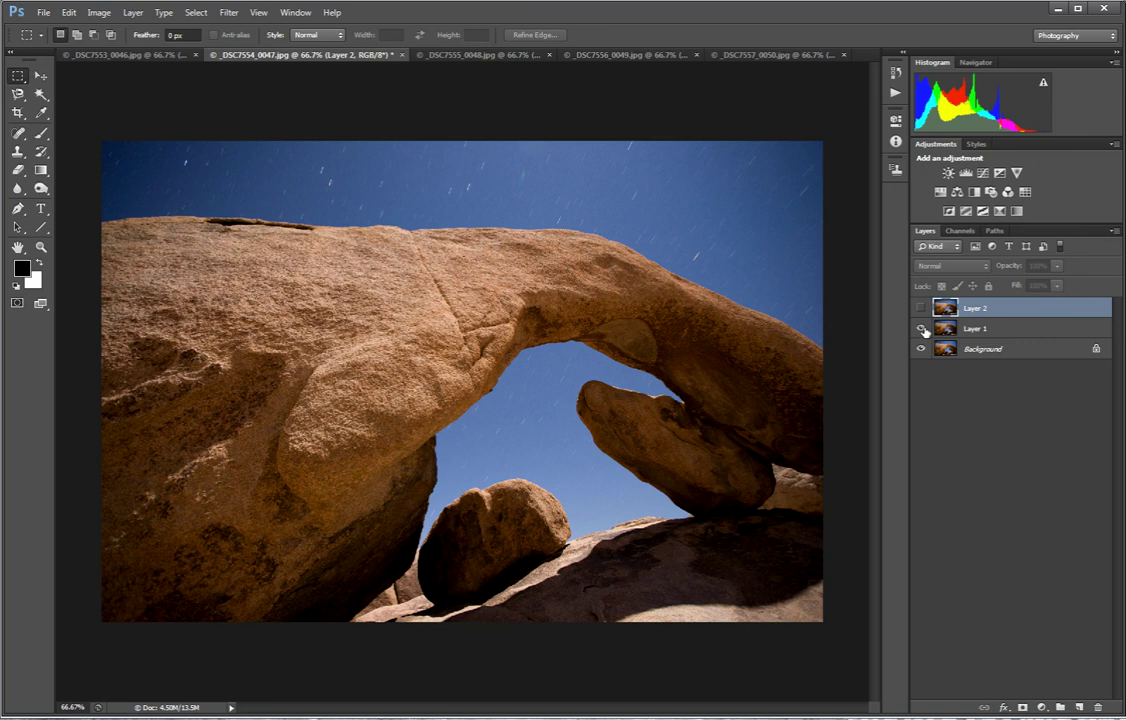
pyautogui.click(918, 310)
pyautogui.moveTo(918, 310); pyautogui.dragTo(920, 328)
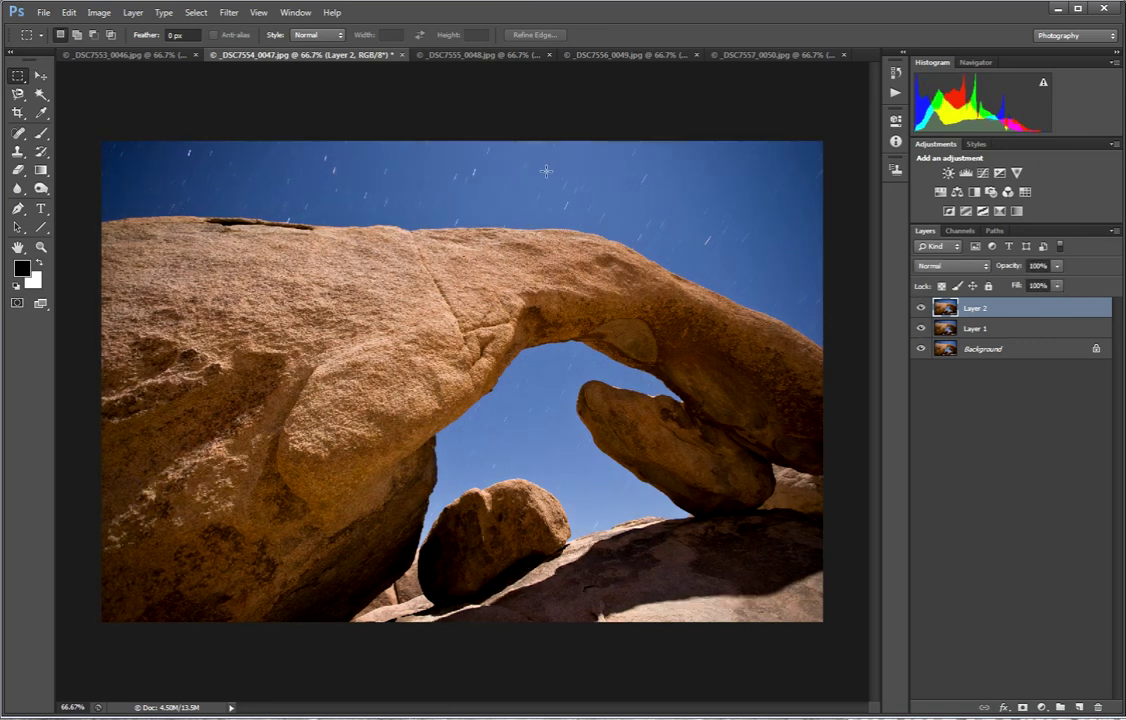